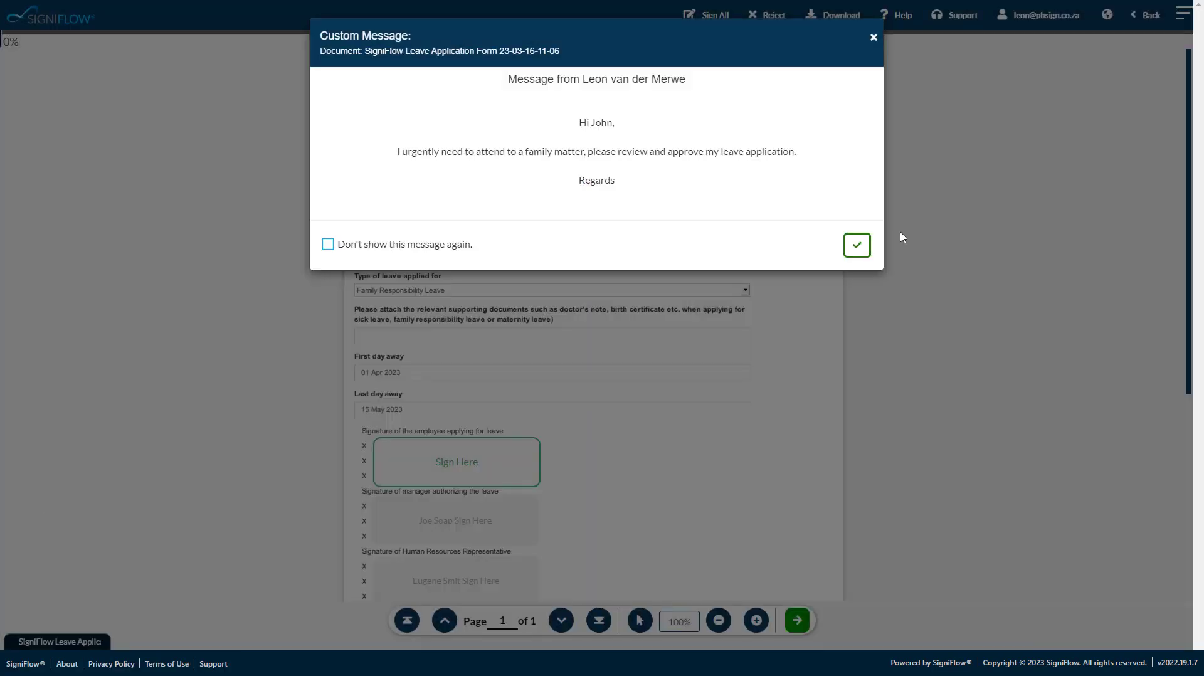
pyautogui.click(857, 244)
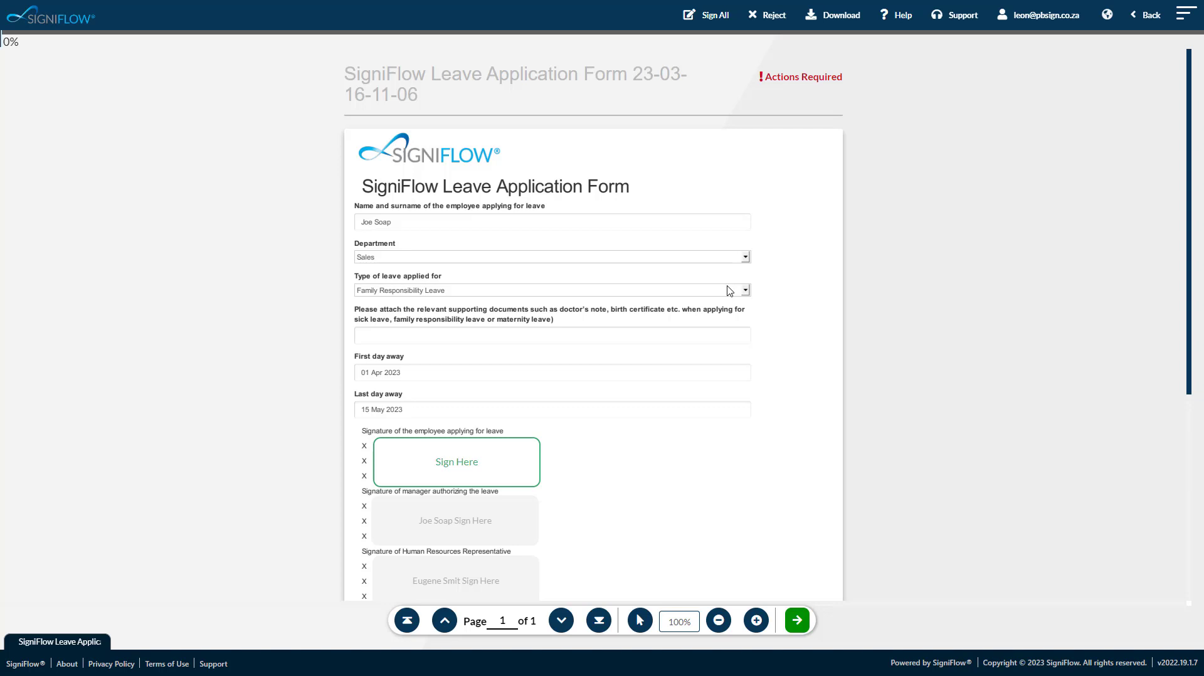
pyautogui.scroll(-4, 730, 291)
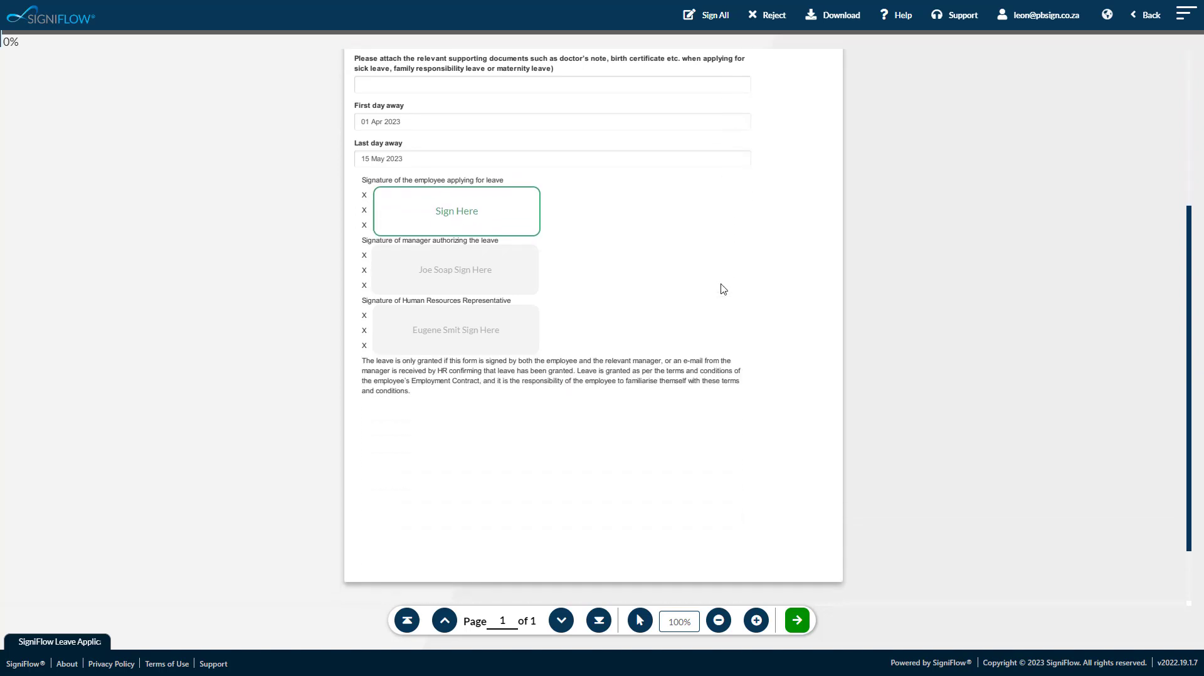
pyautogui.click(474, 223)
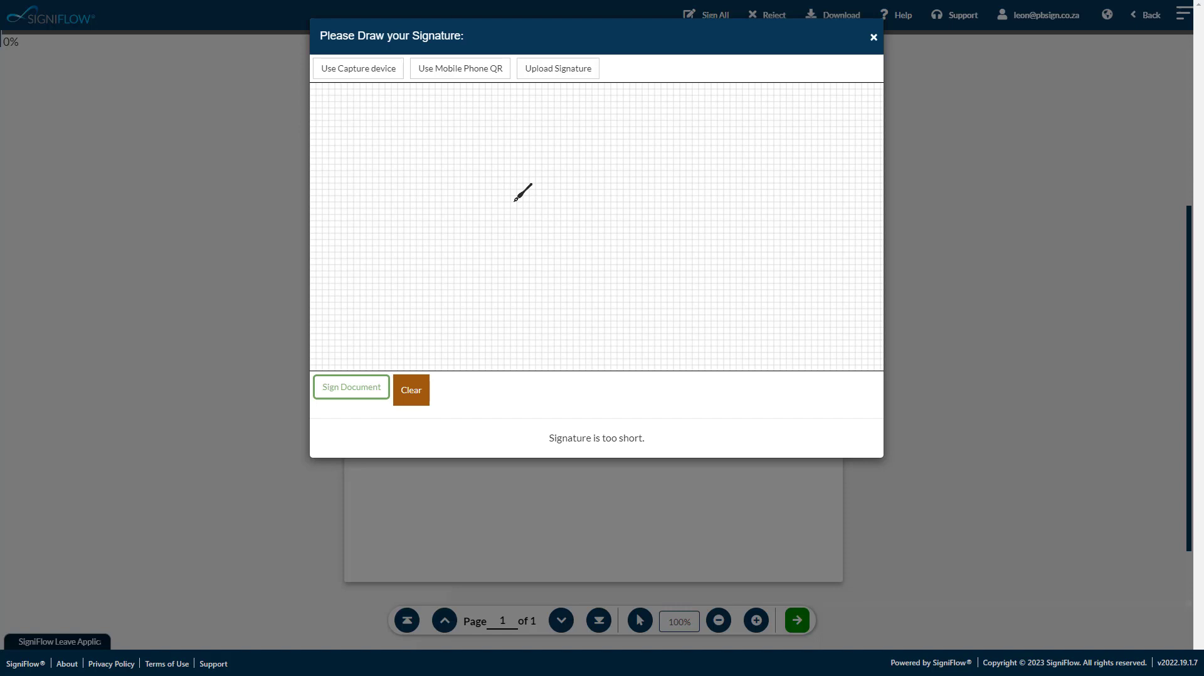
pyautogui.moveTo(514, 200)
pyautogui.mouseDown()
pyautogui.moveTo(424, 210)
pyautogui.moveTo(524, 276)
pyautogui.moveTo(459, 268)
pyautogui.mouseUp()
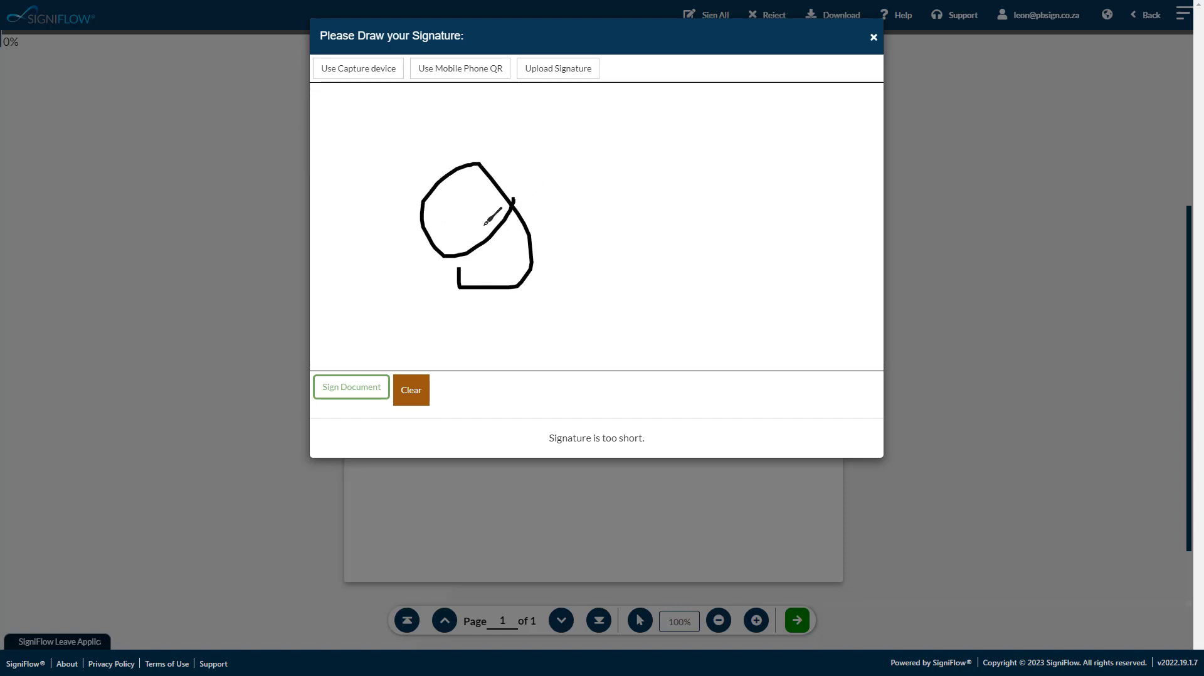
pyautogui.moveTo(484, 224); pyautogui.dragTo(482, 227)
pyautogui.moveTo(564, 164)
pyautogui.mouseDown()
pyautogui.moveTo(507, 190)
pyautogui.moveTo(540, 207)
pyautogui.moveTo(487, 251)
pyautogui.mouseUp()
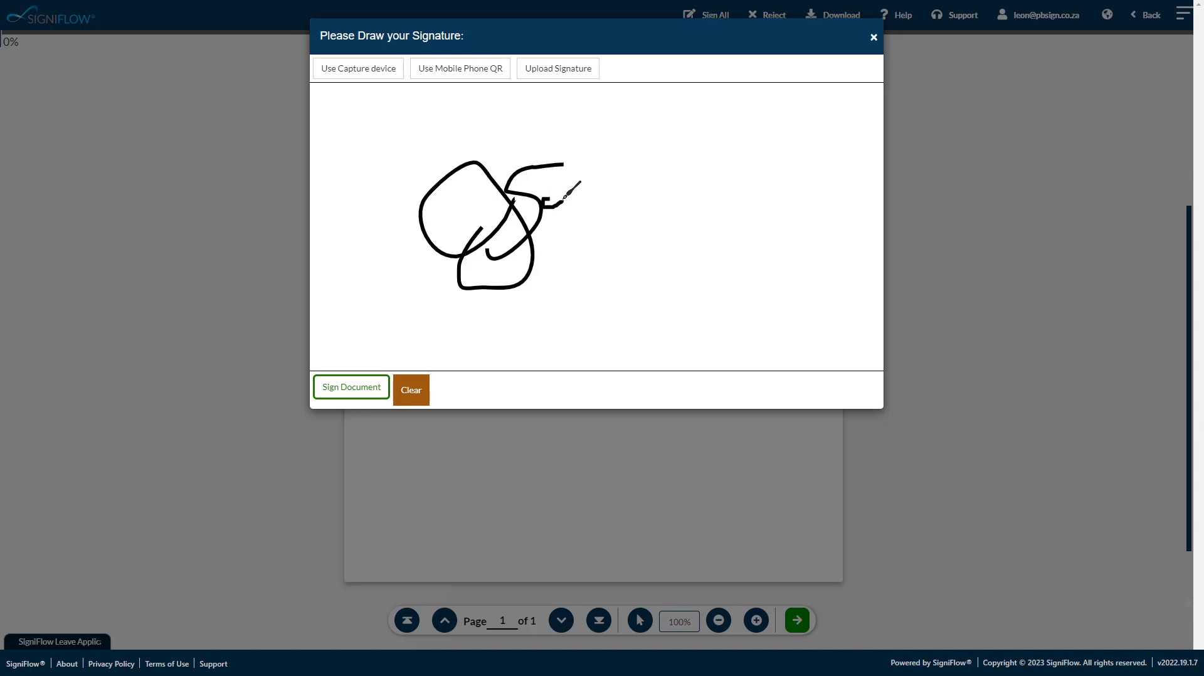
pyautogui.moveTo(663, 151); pyautogui.dragTo(657, 152)
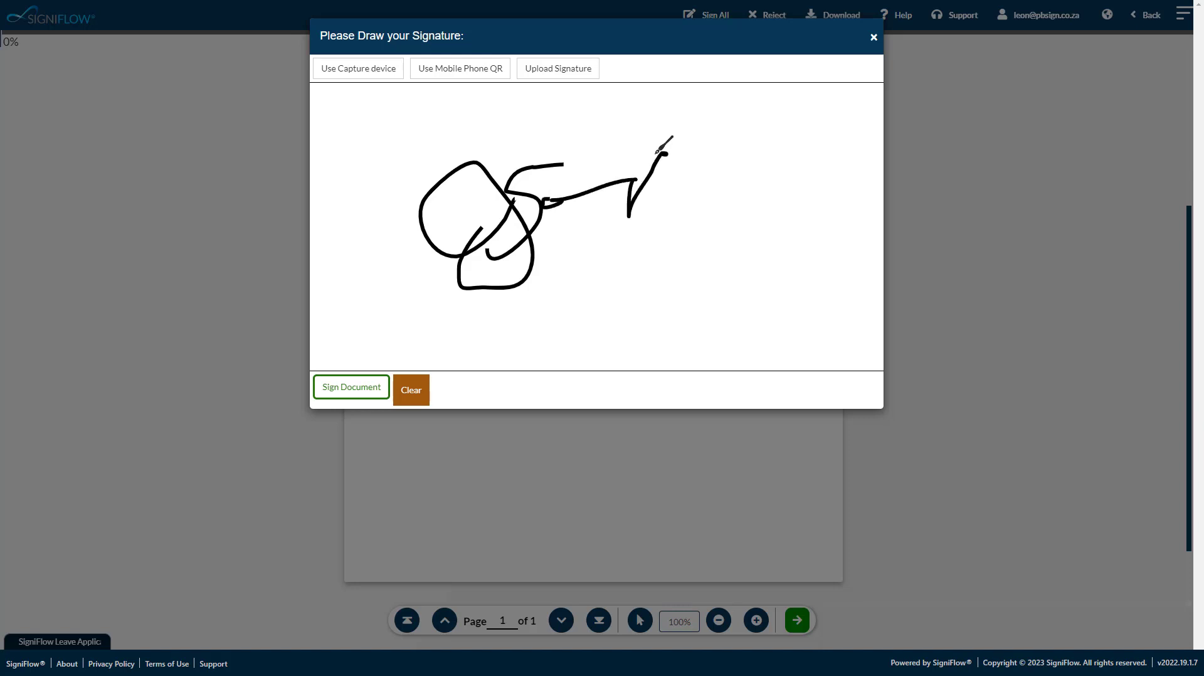
pyautogui.click(353, 388)
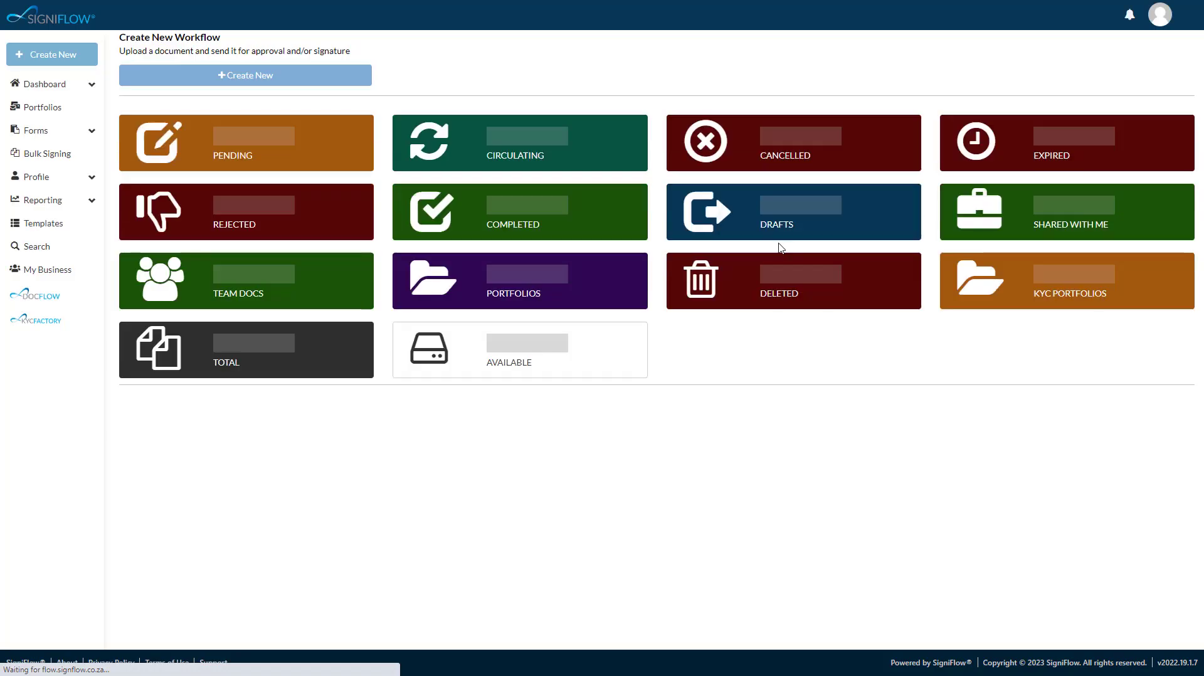
pyautogui.click(33, 132)
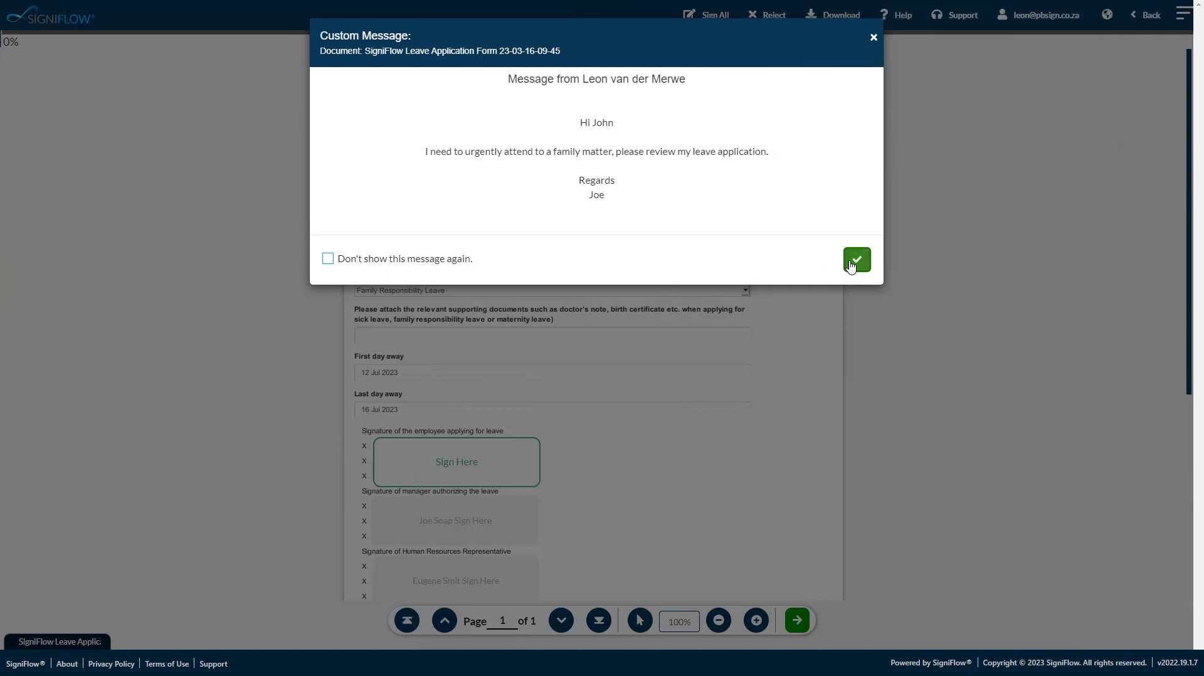
pyautogui.click(856, 260)
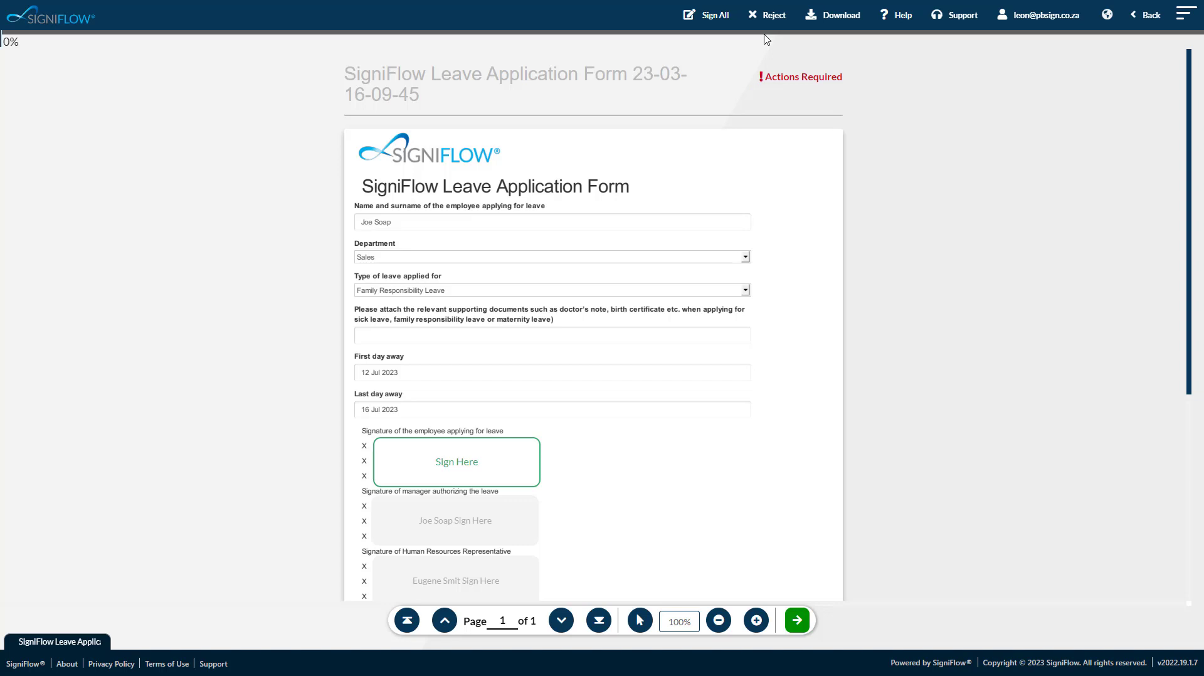
pyautogui.click(772, 14)
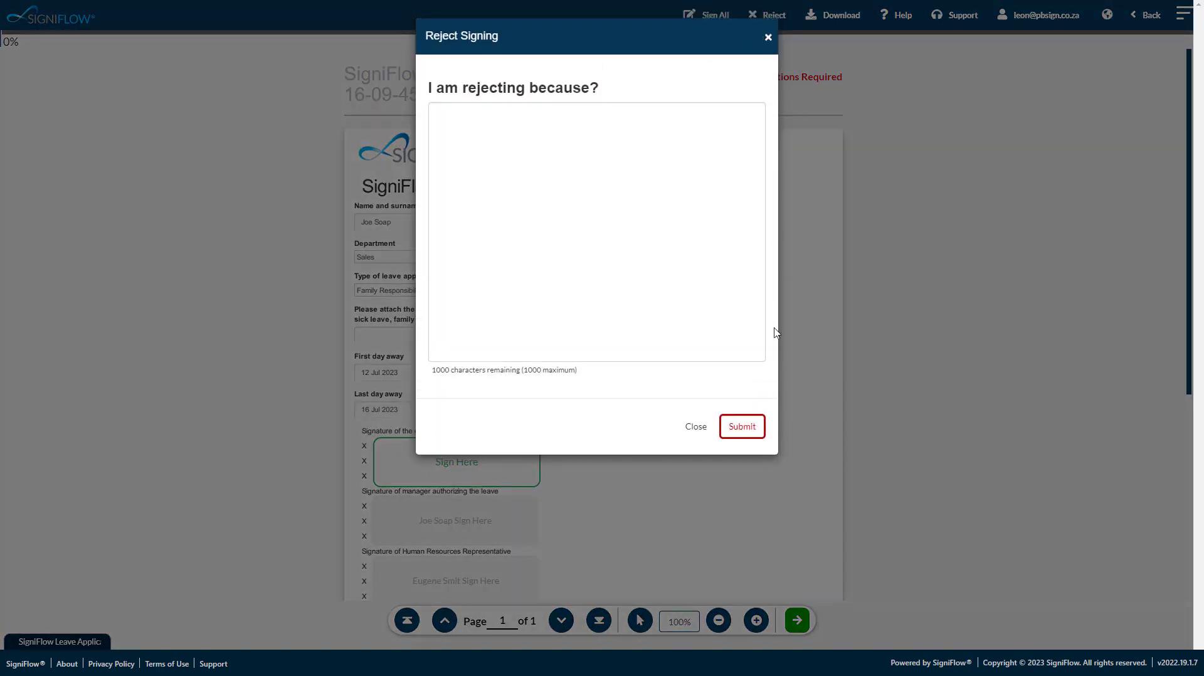
pyautogui.click(695, 428)
pyautogui.scroll(-1, 694, 431)
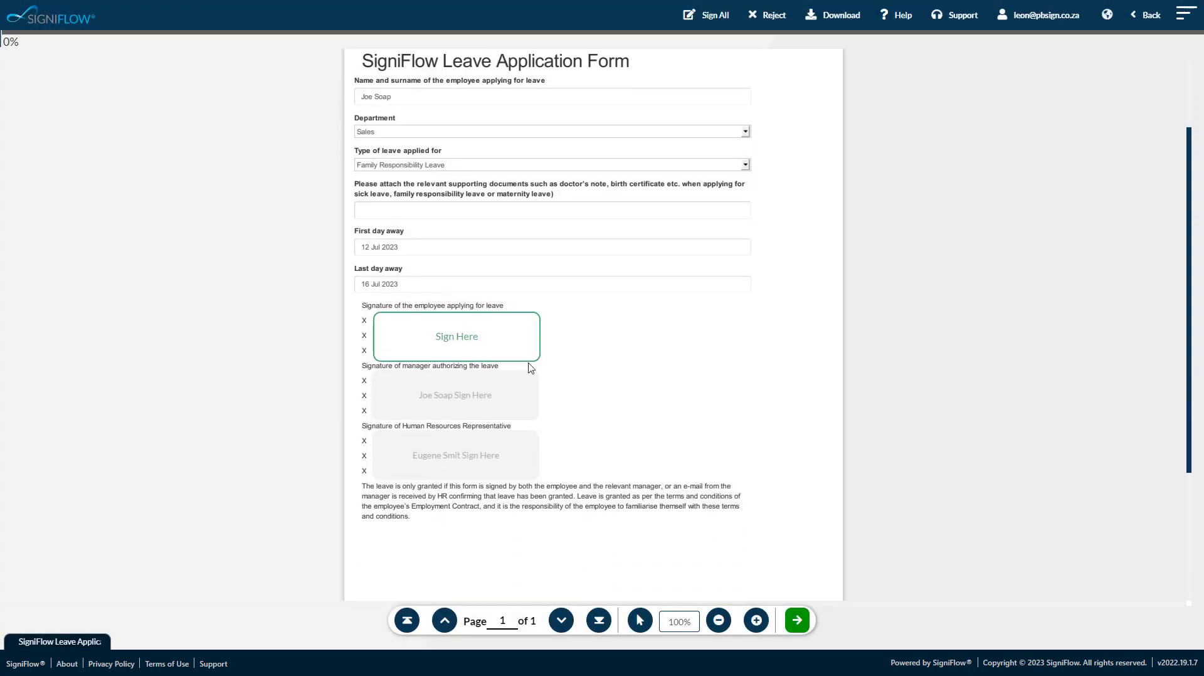
pyautogui.click(464, 336)
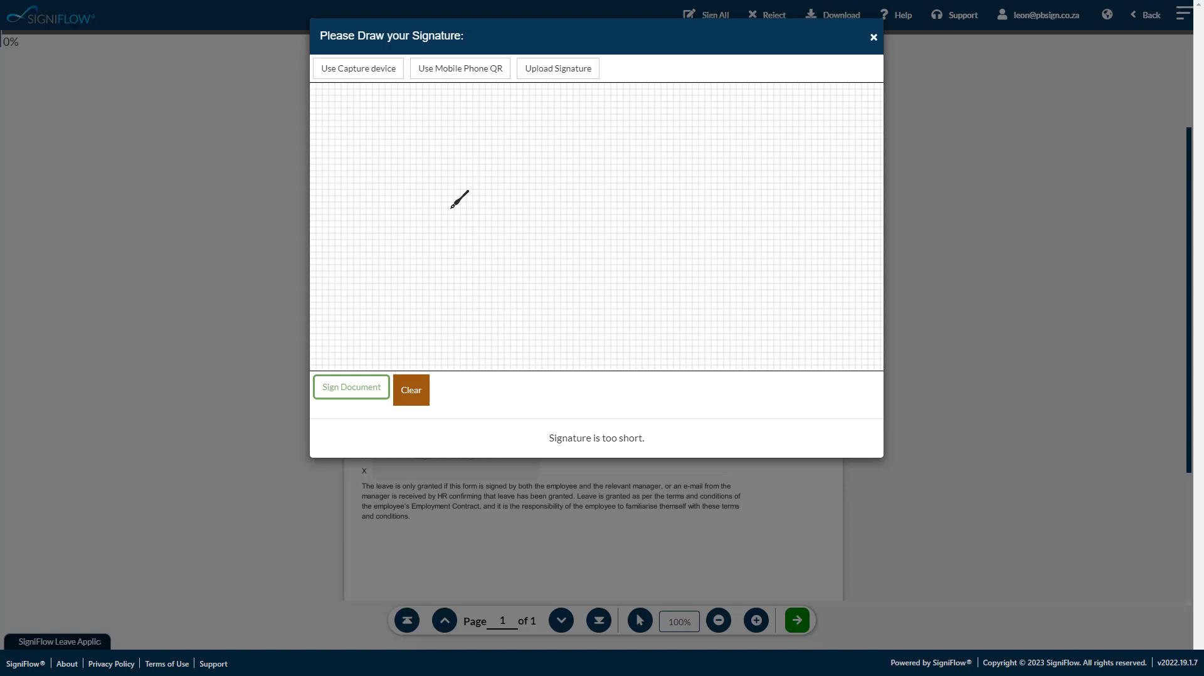
pyautogui.moveTo(481, 192)
pyautogui.mouseDown()
pyautogui.moveTo(440, 236)
pyautogui.moveTo(491, 246)
pyautogui.moveTo(532, 188)
pyautogui.moveTo(472, 177)
pyautogui.mouseUp()
pyautogui.moveTo(433, 172)
pyautogui.mouseDown()
pyautogui.moveTo(500, 186)
pyautogui.moveTo(468, 229)
pyautogui.moveTo(595, 223)
pyautogui.mouseUp()
pyautogui.click(371, 388)
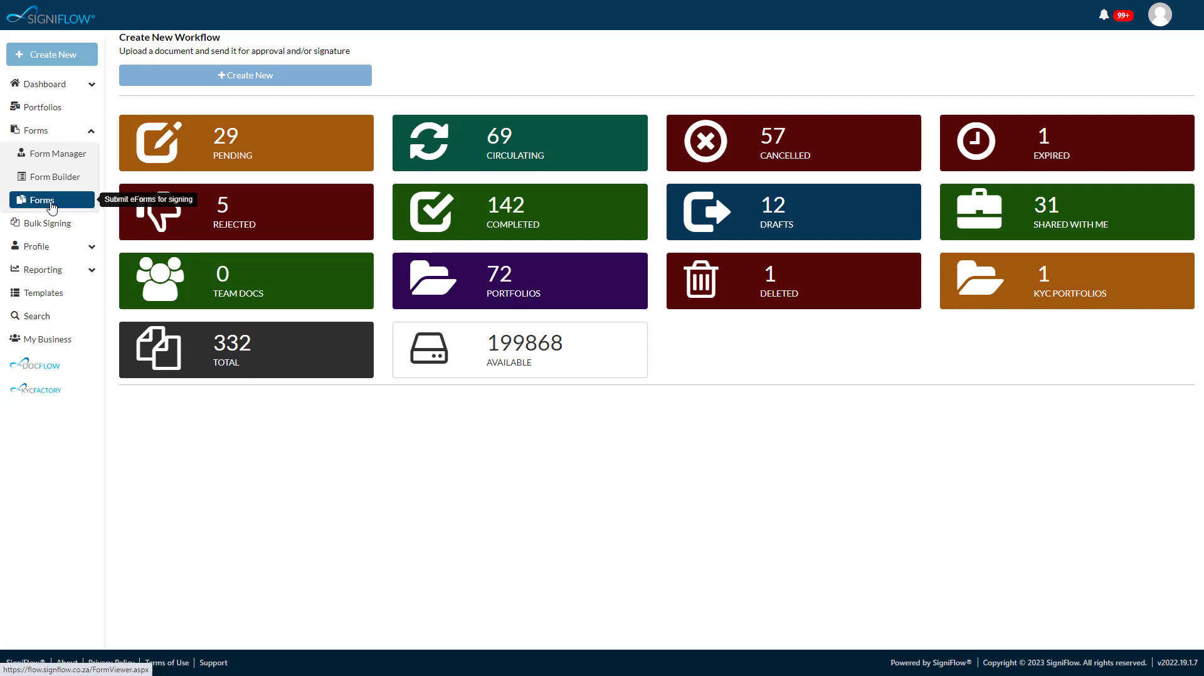
# - Search the available eForms for "leave" and open the SigniFlow Leave Application Form
pyautogui.click(52, 206)
pyautogui.click(258, 93)
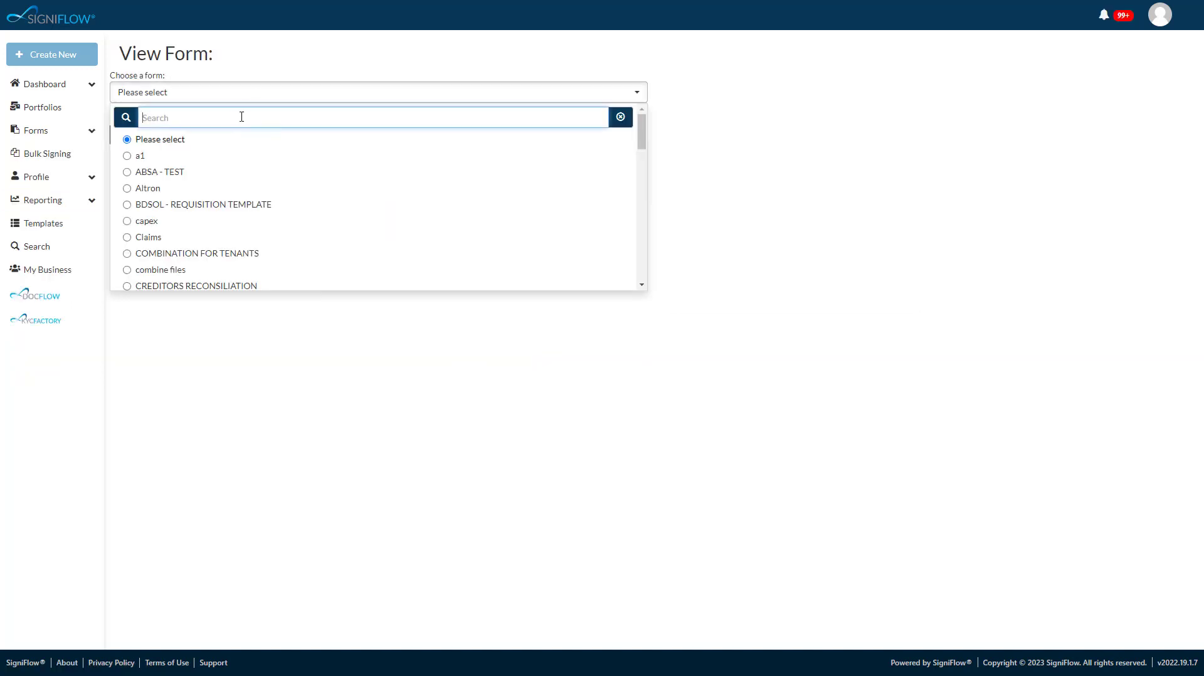
pyautogui.write('leave')
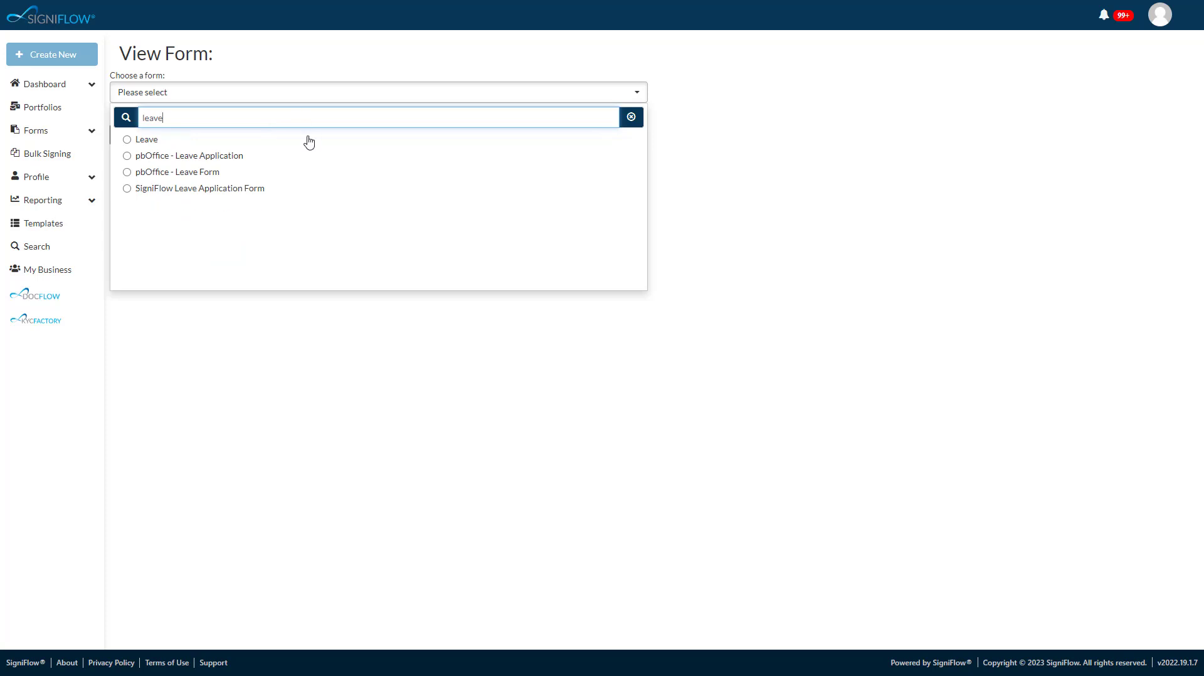
pyautogui.click(289, 189)
pyautogui.click(275, 142)
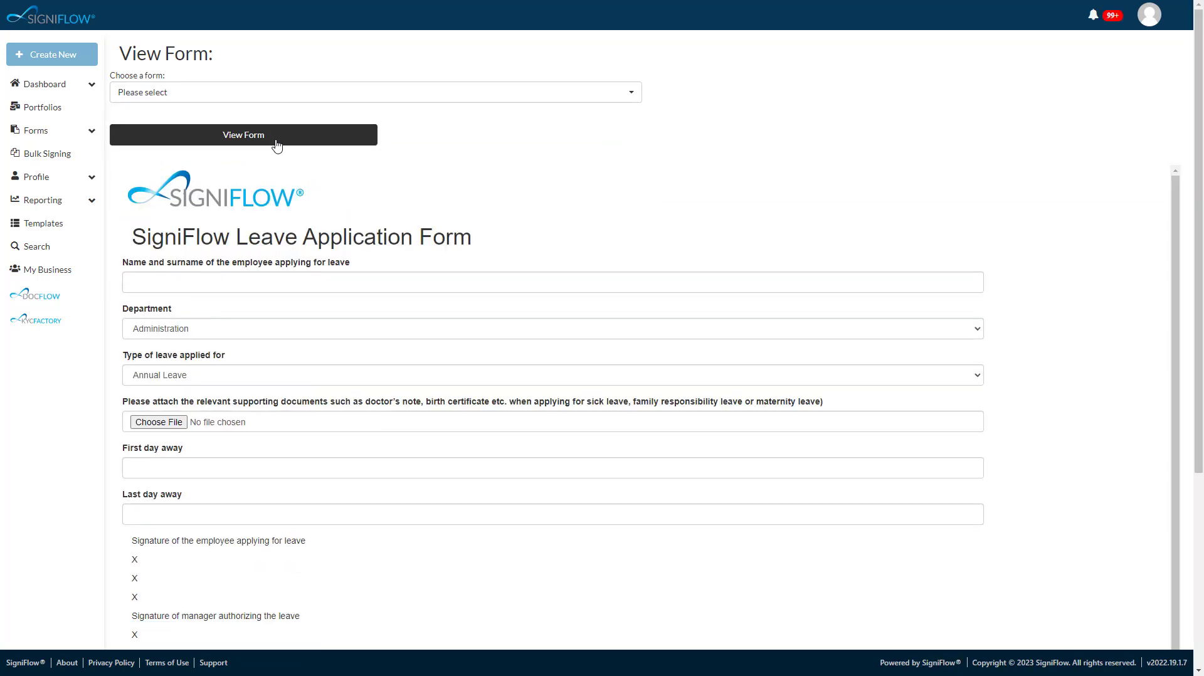
# - Enter the employee's full name, with Sales as the department and Family Responsibility Leave as the leave type
pyautogui.click(187, 281)
pyautogui.write('Joe Soap')
pyautogui.press('Tab')
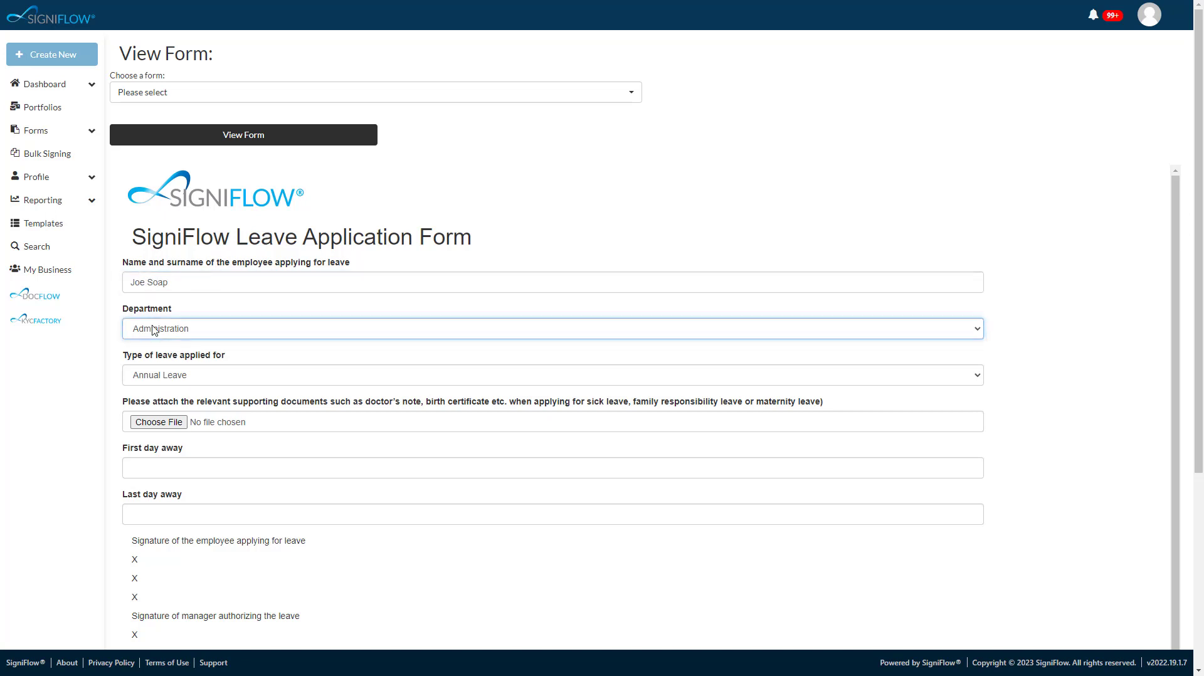
pyautogui.click(154, 330)
pyautogui.click(160, 368)
pyautogui.click(160, 379)
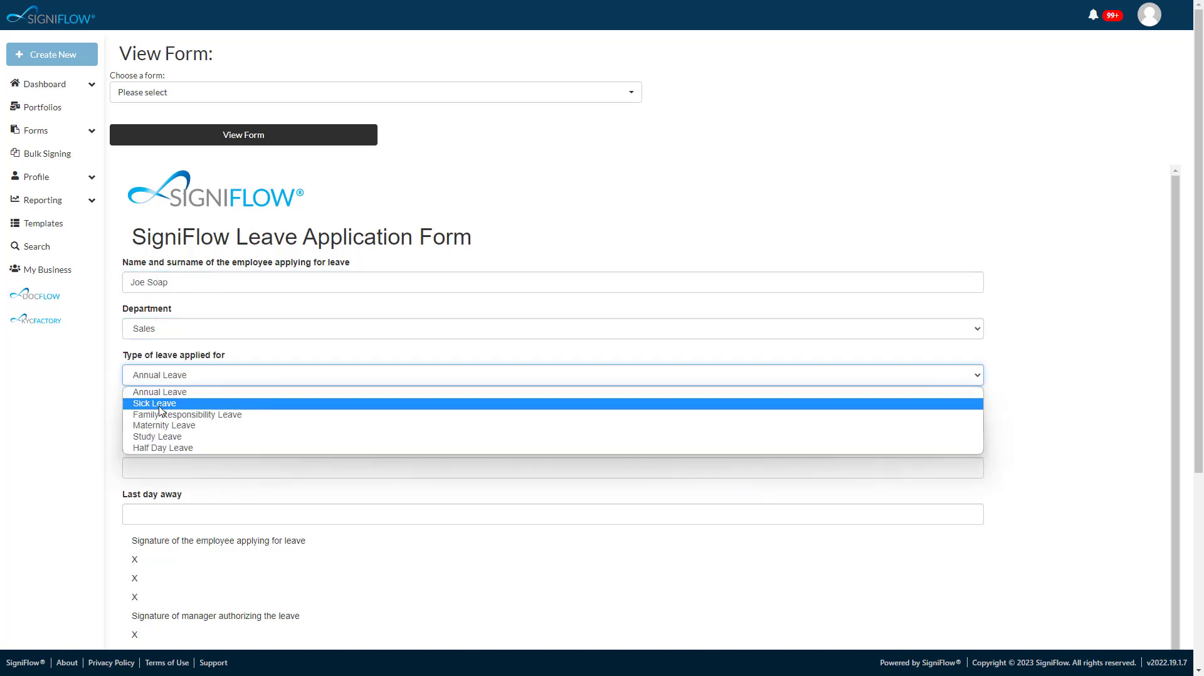
pyautogui.click(161, 416)
# - Set the first day away to 01 Apr 2023
pyautogui.click(162, 466)
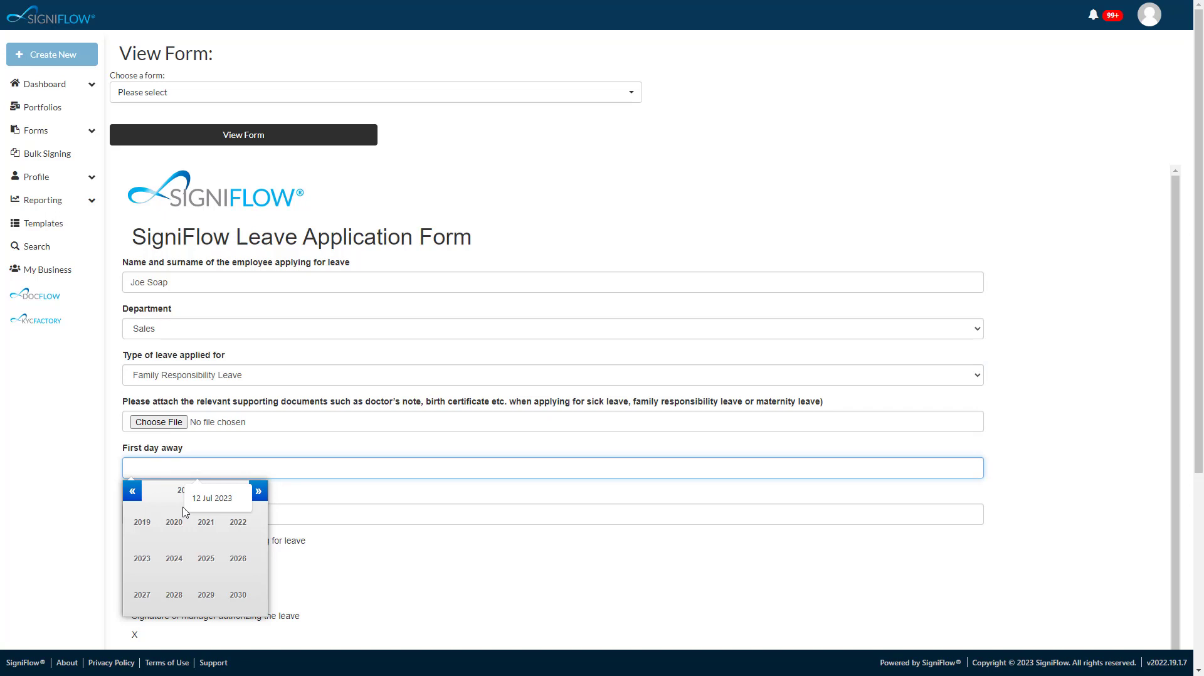
pyautogui.click(142, 559)
pyautogui.click(203, 537)
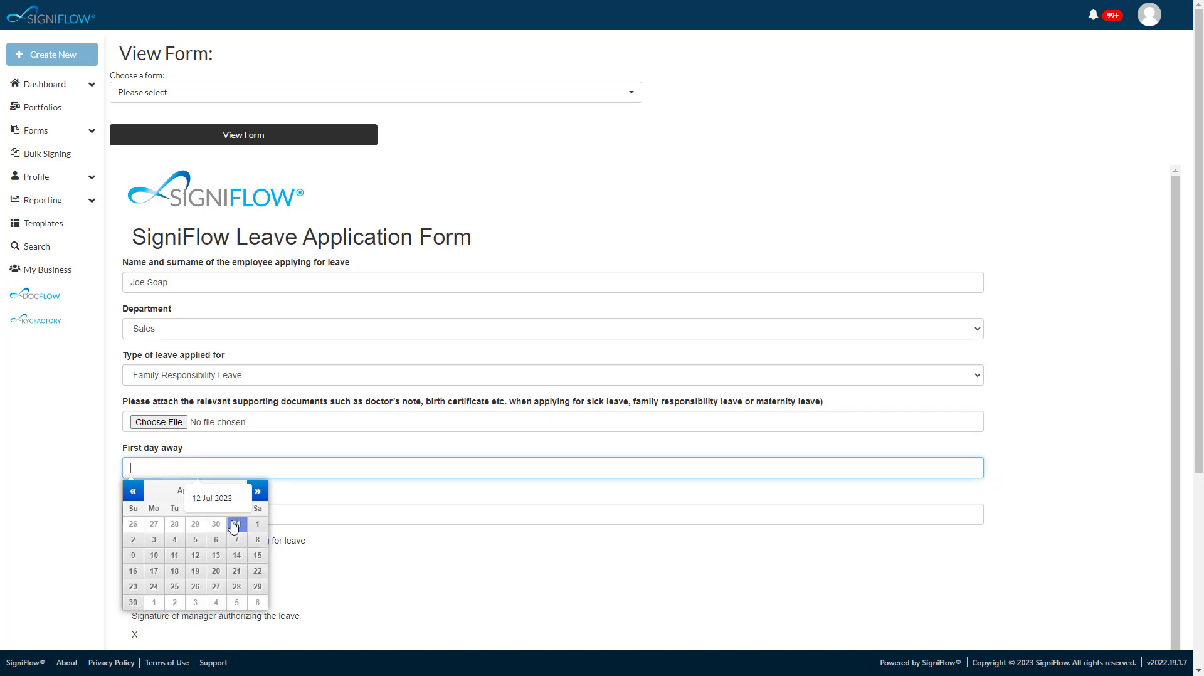
pyautogui.click(258, 527)
# - Set the last day away to 15 May 2023 and submit the leave application form
pyautogui.click(172, 509)
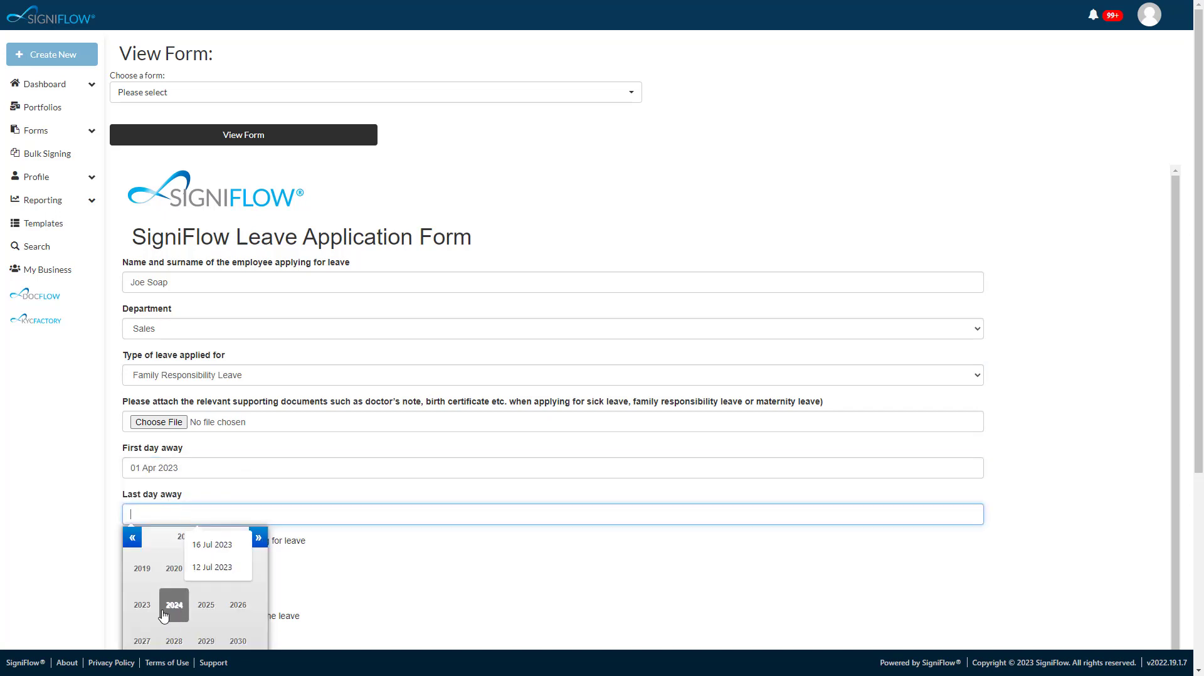
pyautogui.click(142, 605)
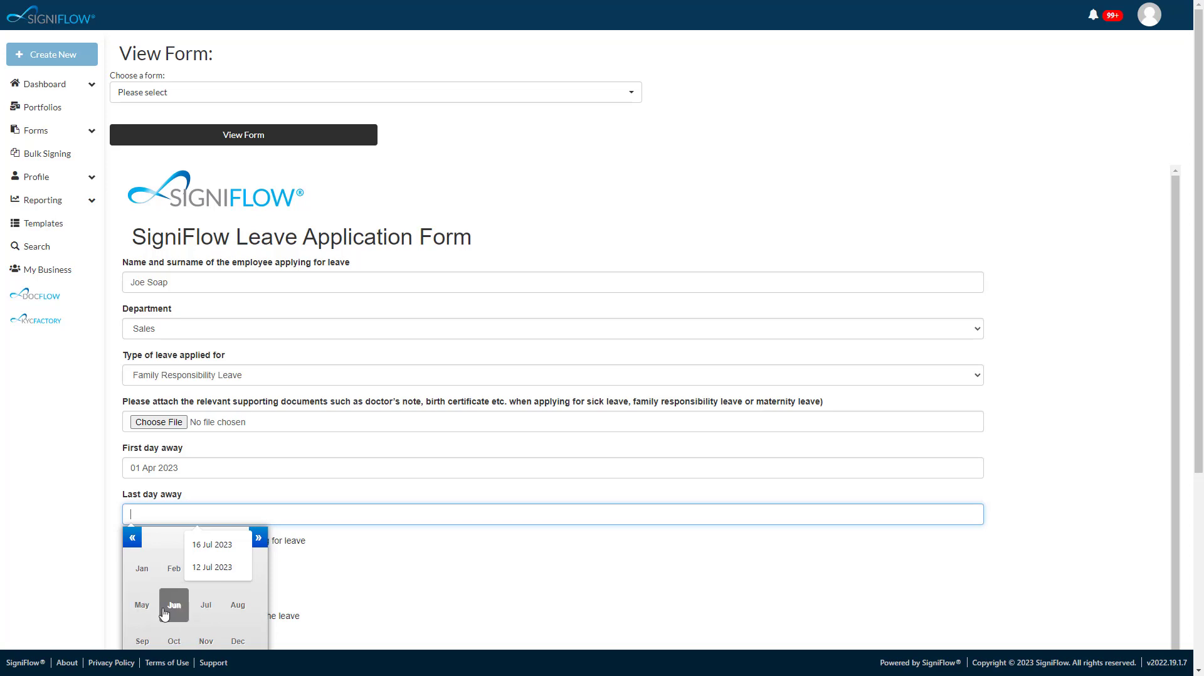
pyautogui.click(148, 614)
pyautogui.click(153, 608)
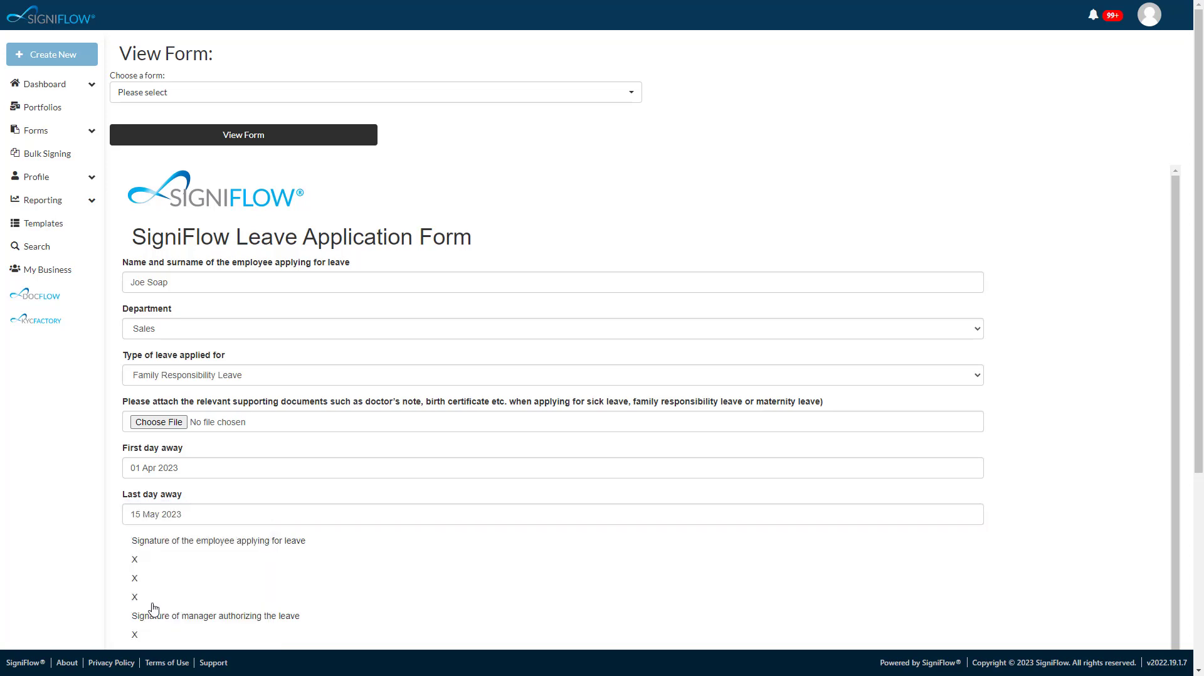
pyautogui.scroll(-5, 167, 583)
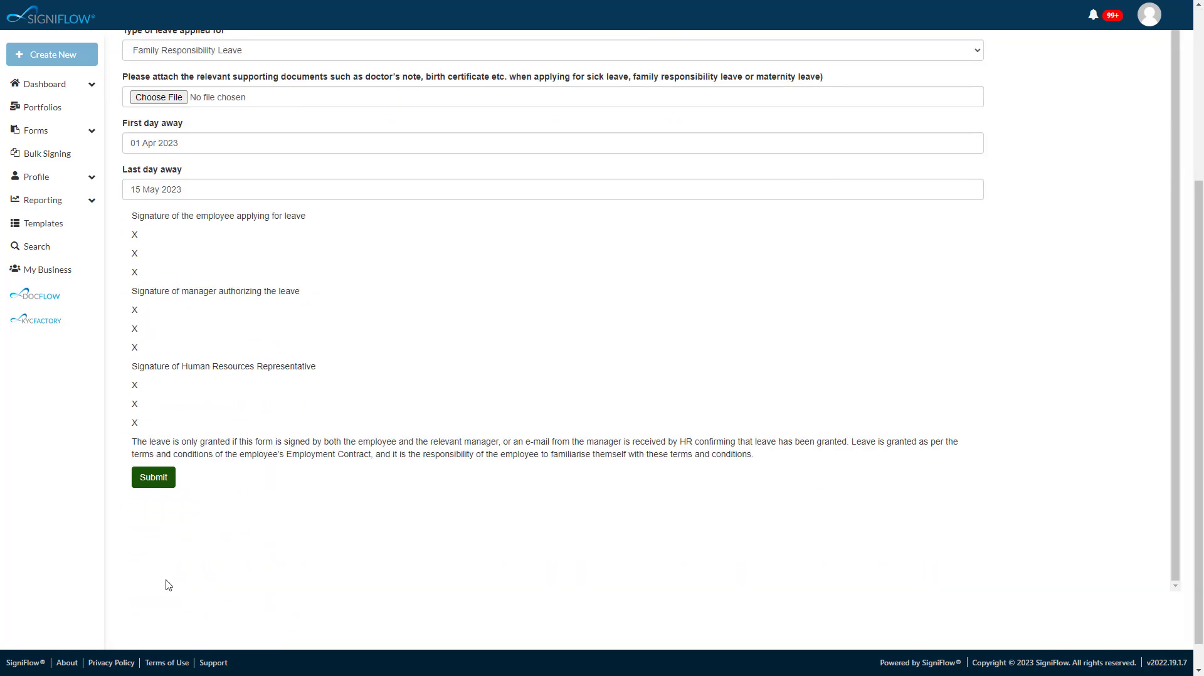
pyautogui.click(153, 478)
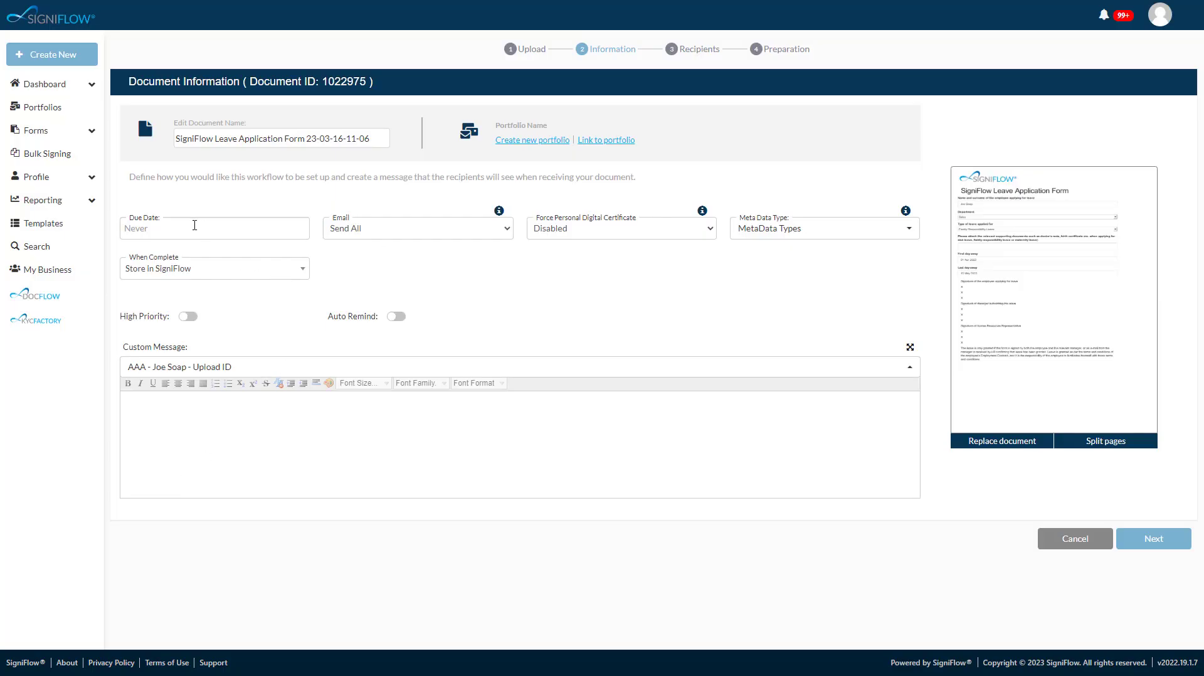
# - Set the document's due date to 10 May 2023
pyautogui.click(194, 227)
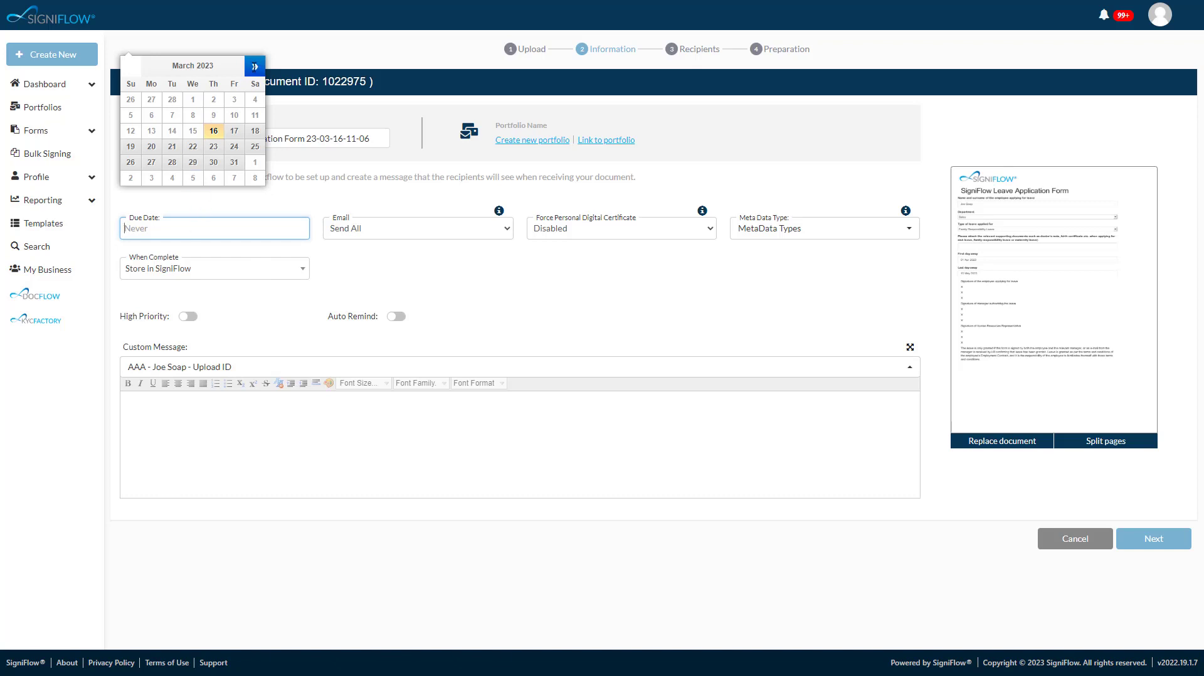
pyautogui.click(254, 66)
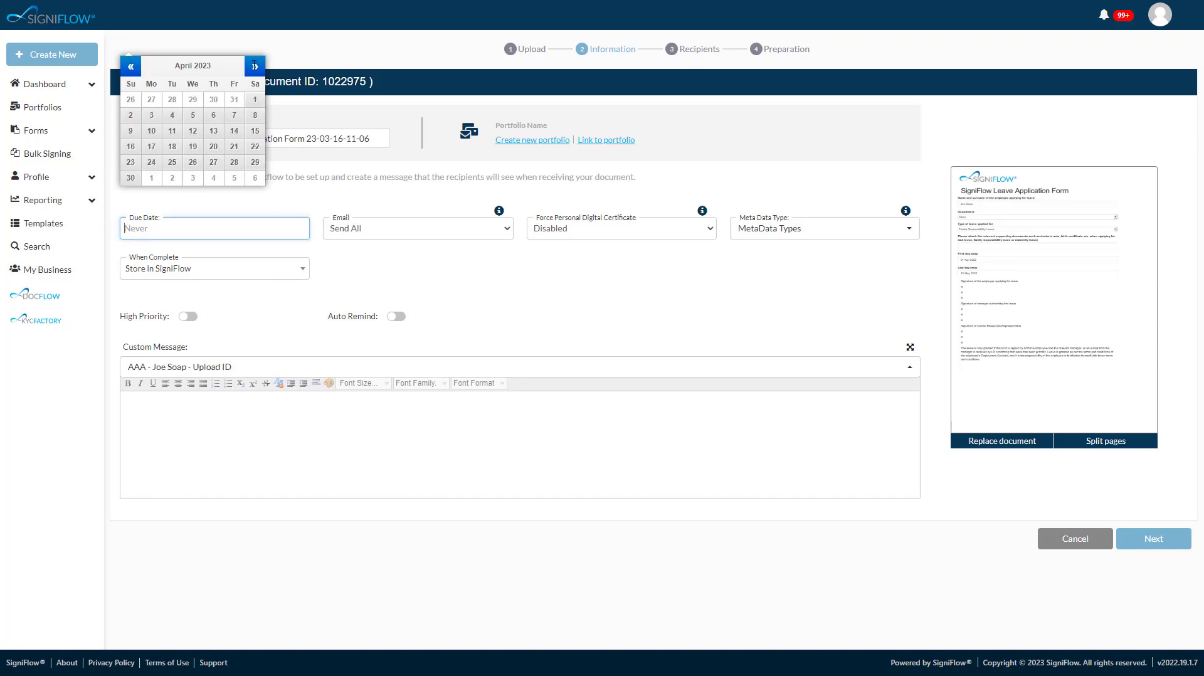
pyautogui.click(254, 66)
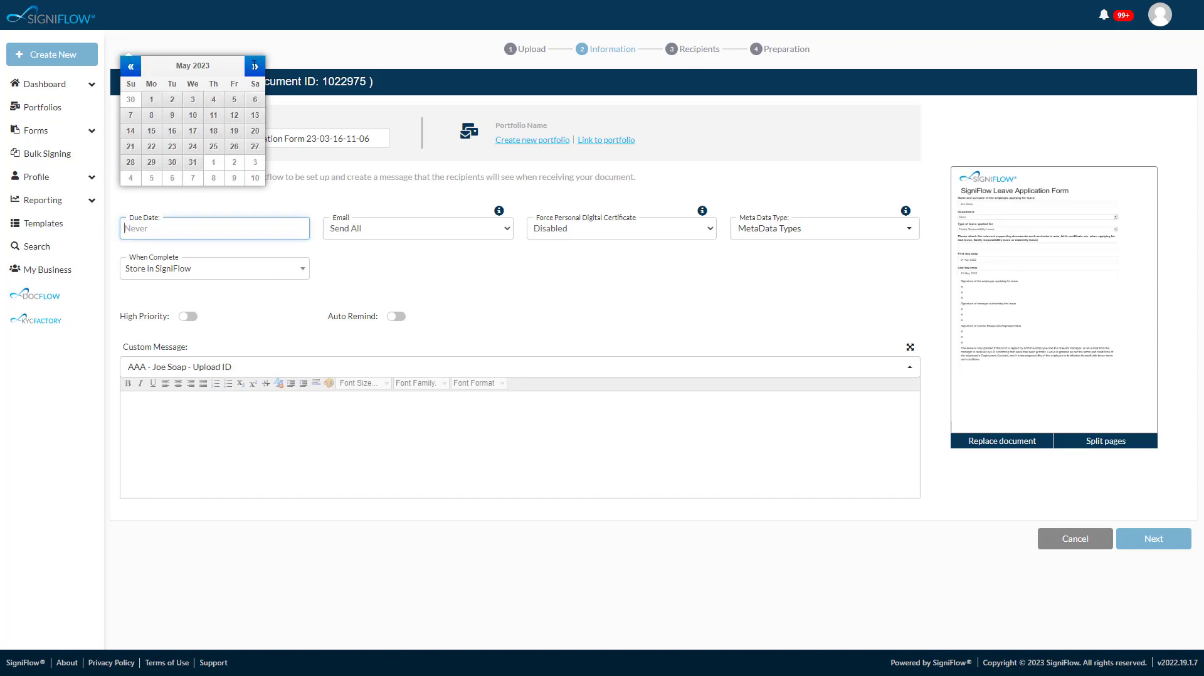
pyautogui.click(193, 116)
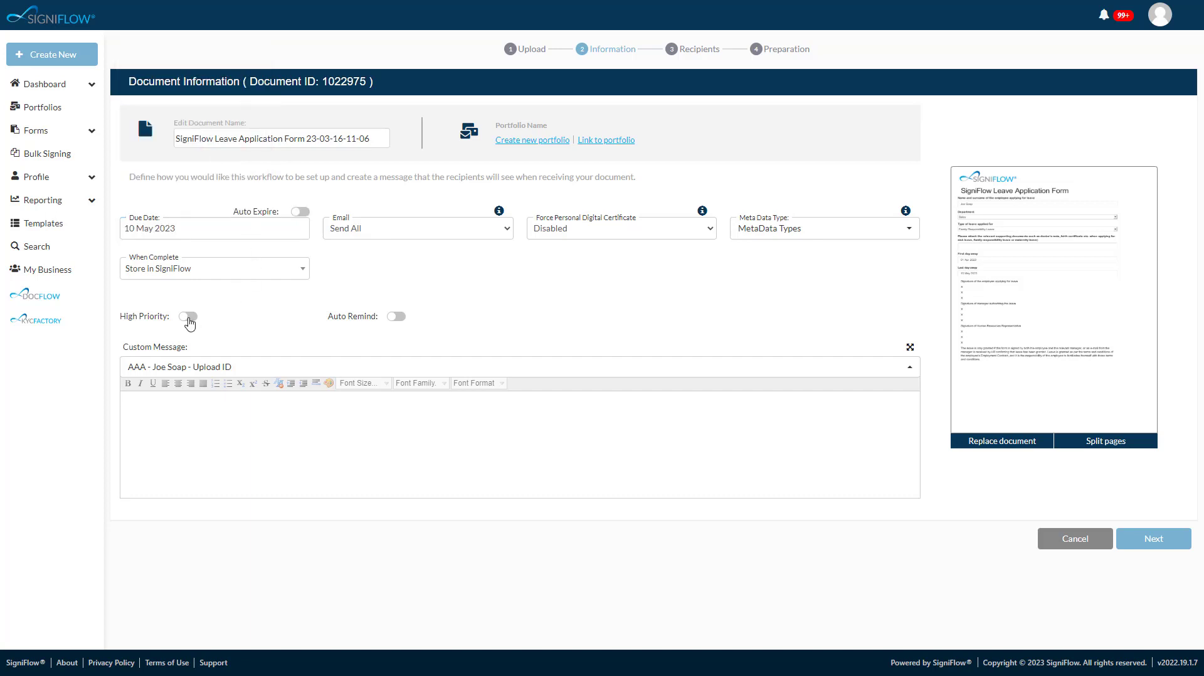
# - Enable high priority and write a greeting, "I urgently need to attend to a family matter, please review and approve my leave application." and "Regards" as the message
pyautogui.click(151, 415)
pyautogui.write('Hi j')
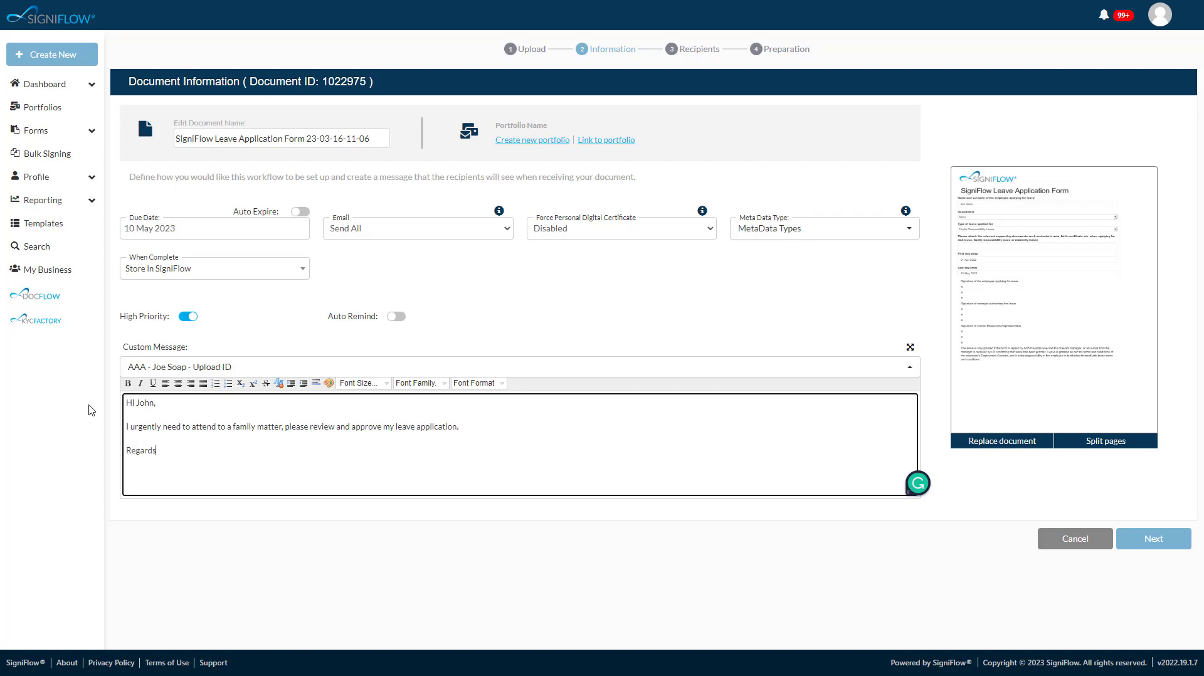
pyautogui.click(1140, 530)
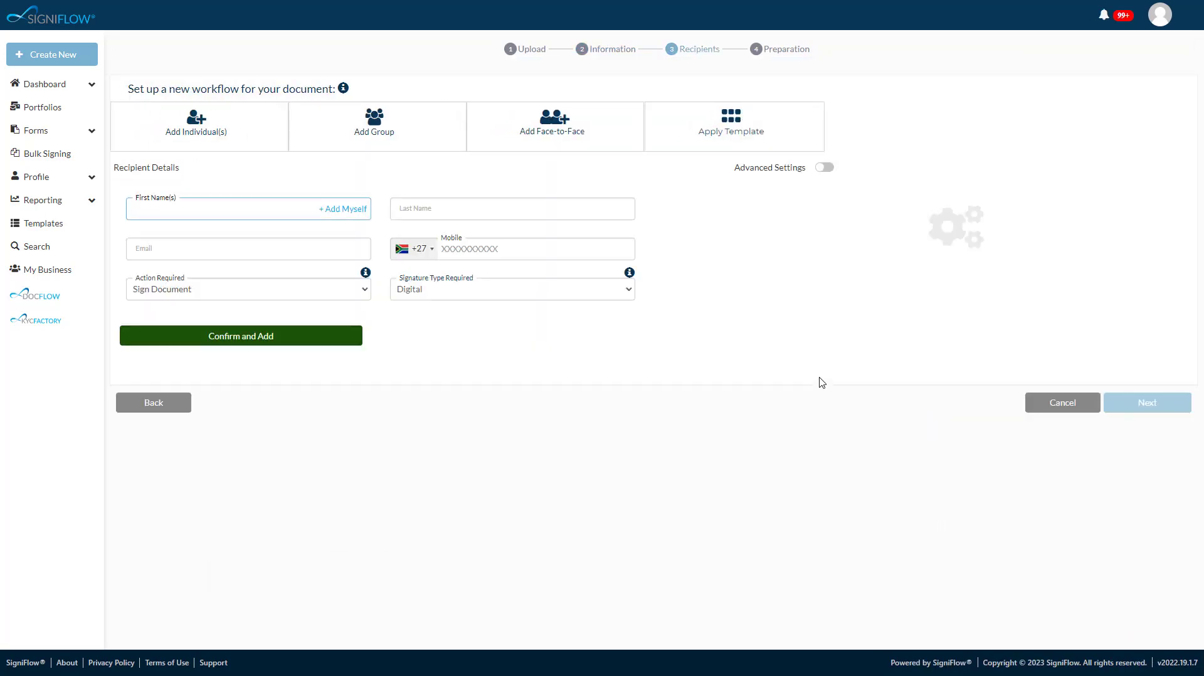
# - Load the "Leave Approval - SigniFlow 2023" workflow template for the recipients and continue to the document preparation stage
pyautogui.click(747, 125)
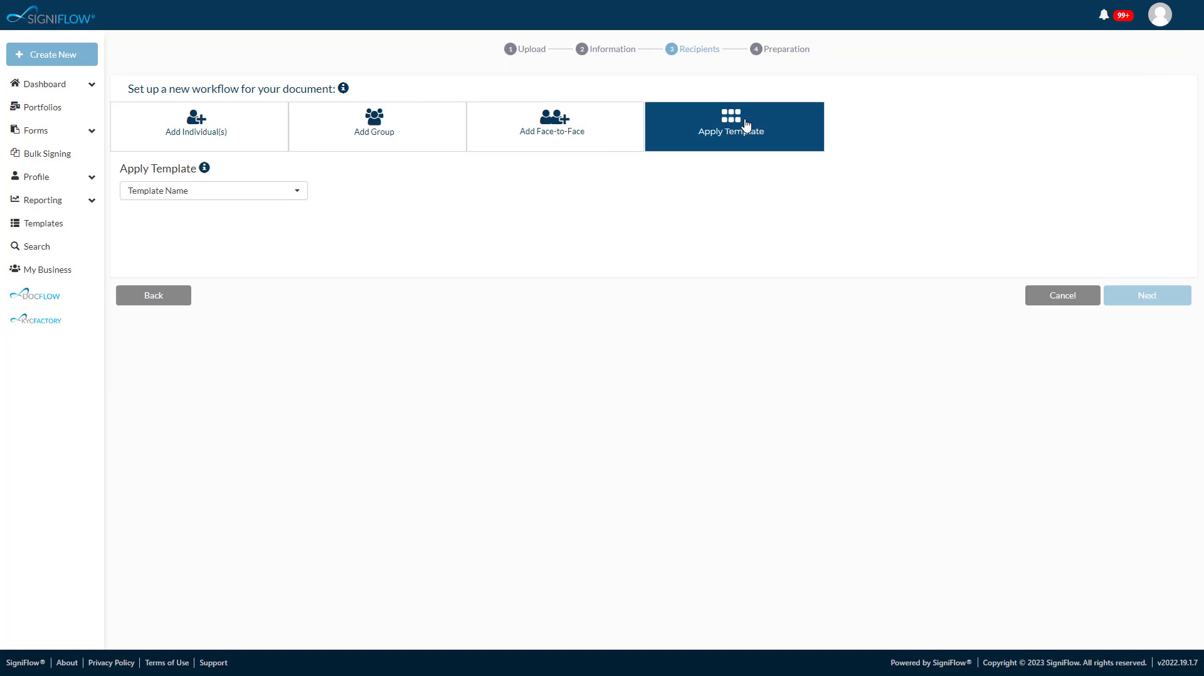
pyautogui.click(234, 199)
pyautogui.write('leave')
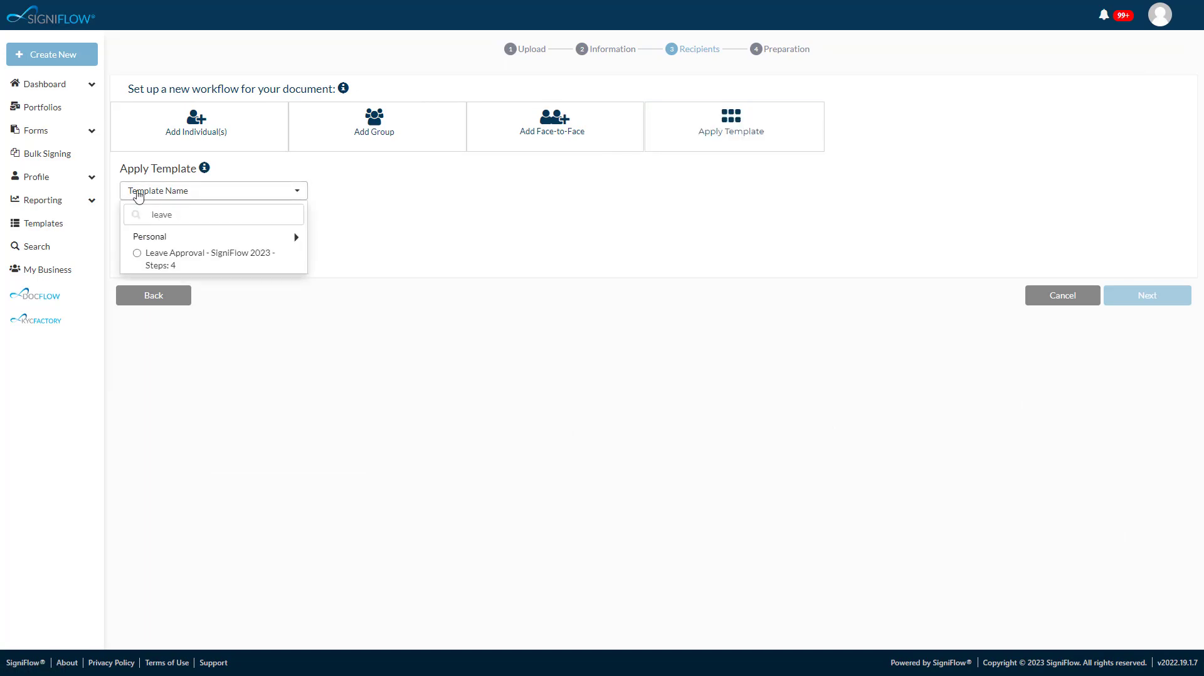
pyautogui.click(169, 259)
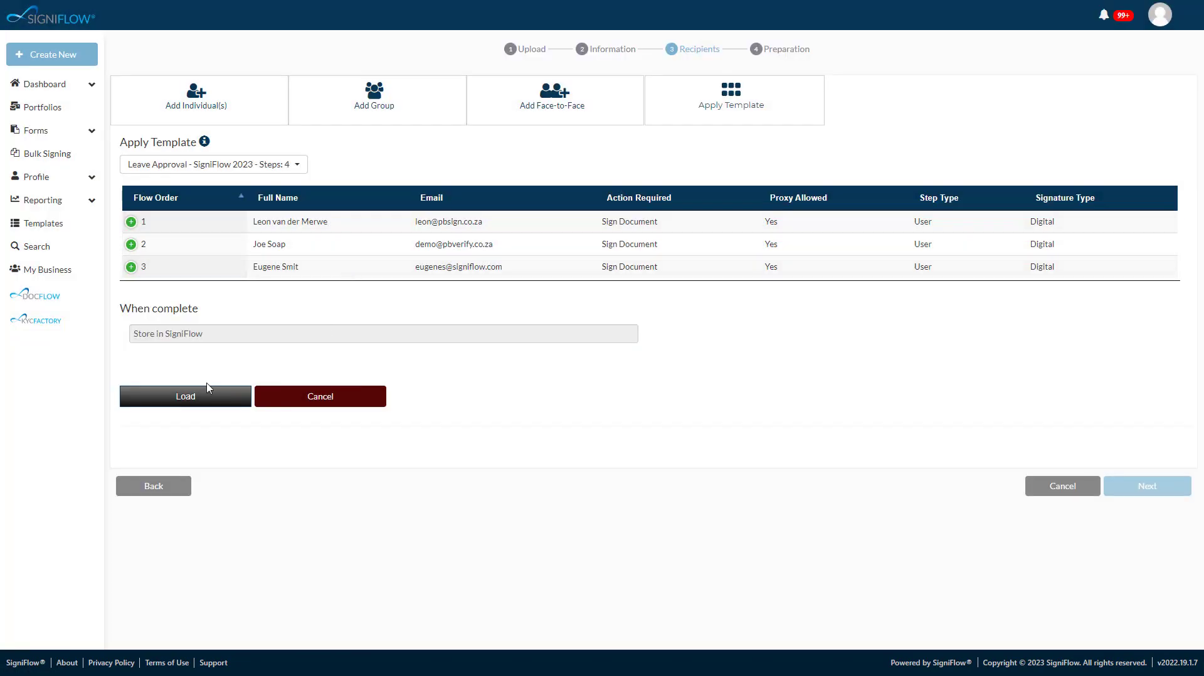
pyautogui.click(209, 392)
pyautogui.click(1149, 426)
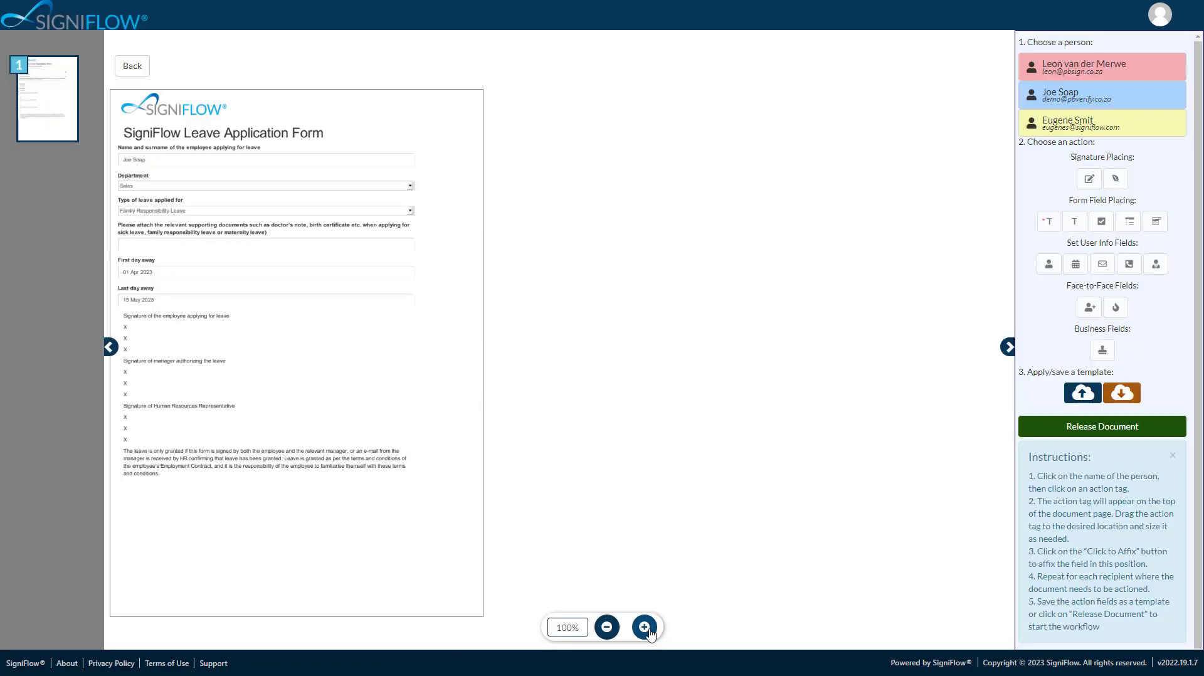
# - Find a document template by searching "leave" and load it to place the three signers' signature fields on the form
pyautogui.click(1116, 398)
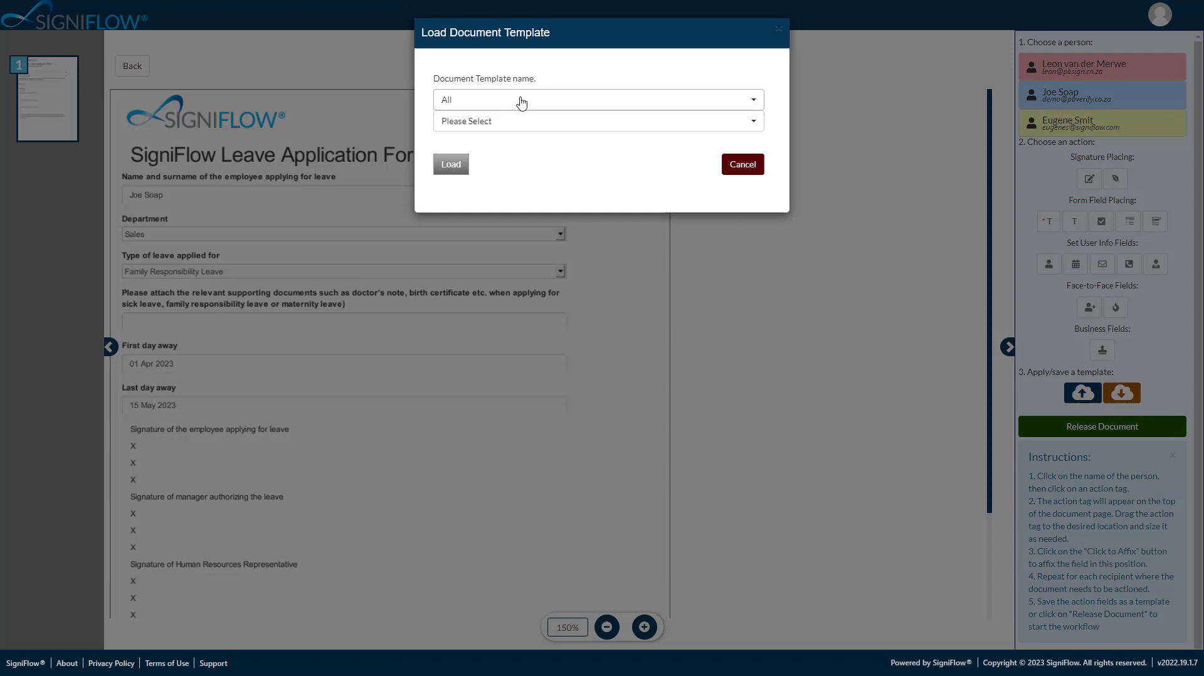
pyautogui.click(525, 101)
pyautogui.click(482, 119)
pyautogui.click(484, 122)
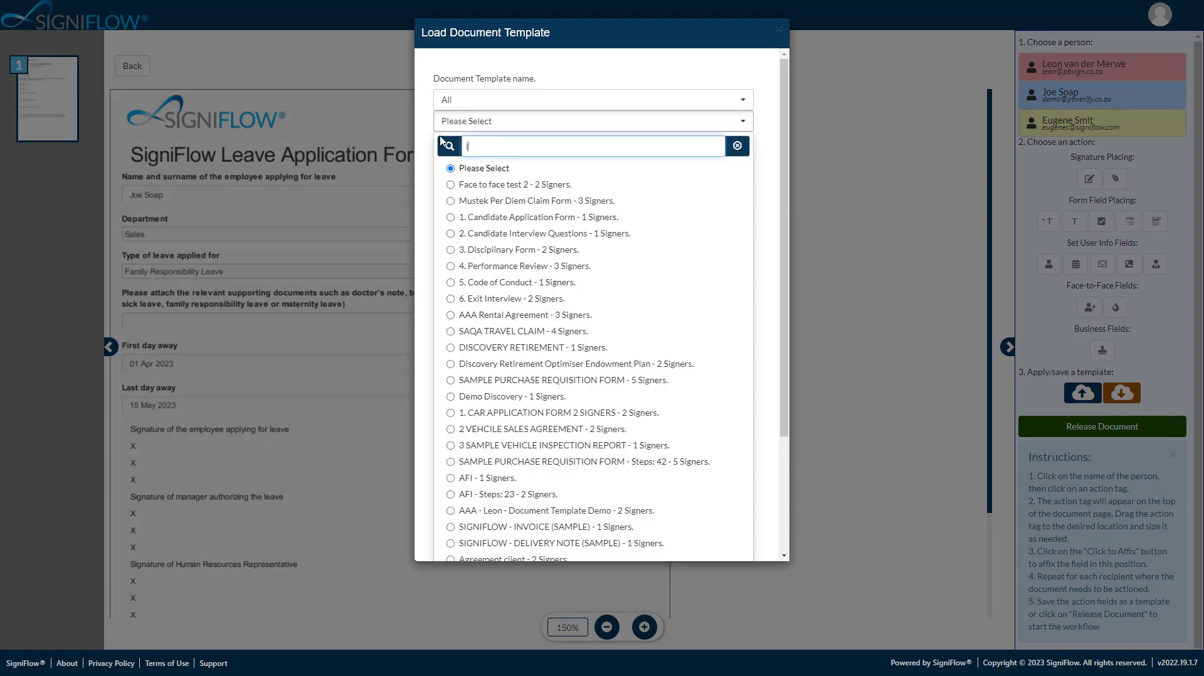
pyautogui.write('leave')
pyautogui.click(525, 167)
pyautogui.click(450, 165)
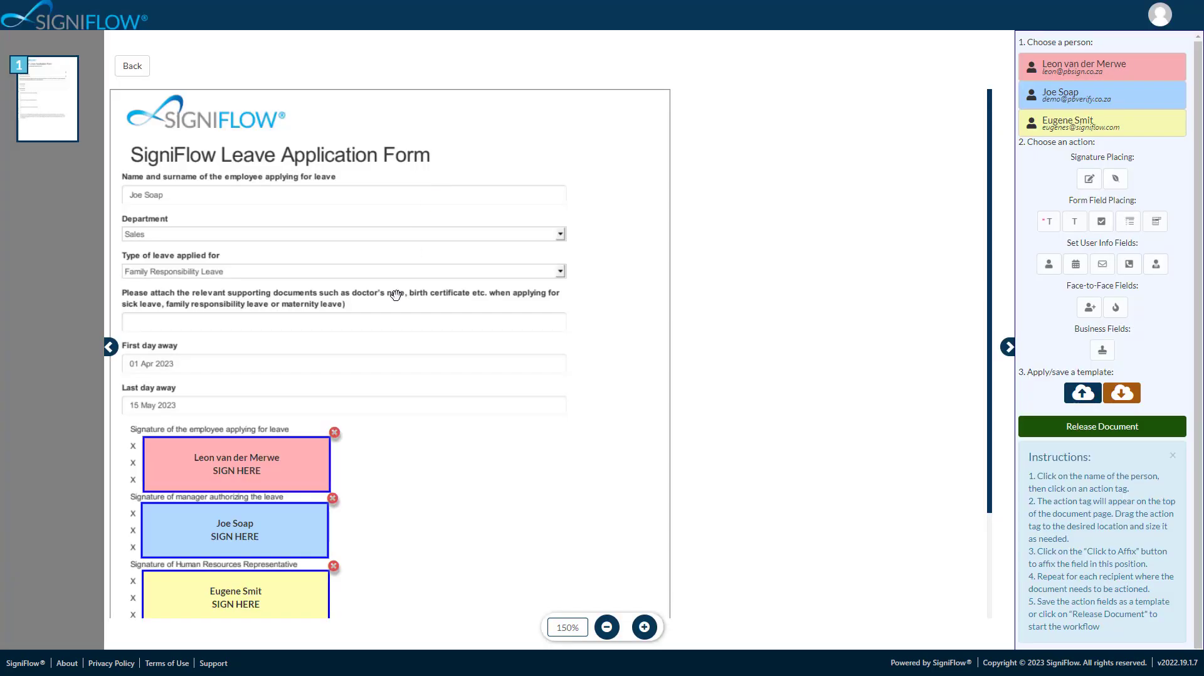
pyautogui.scroll(-2, 395, 302)
pyautogui.scroll(2, 653, 349)
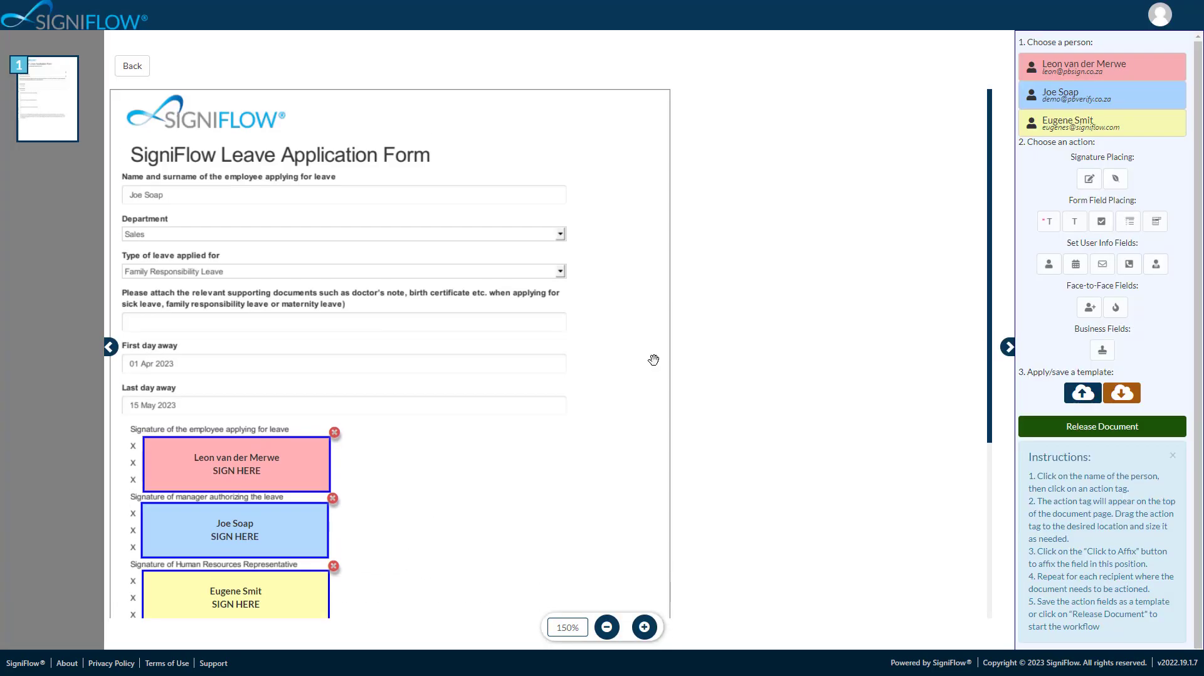
# - Release the leave application document into the workflow and dismiss the signing instructions and the custom message
pyautogui.click(1127, 429)
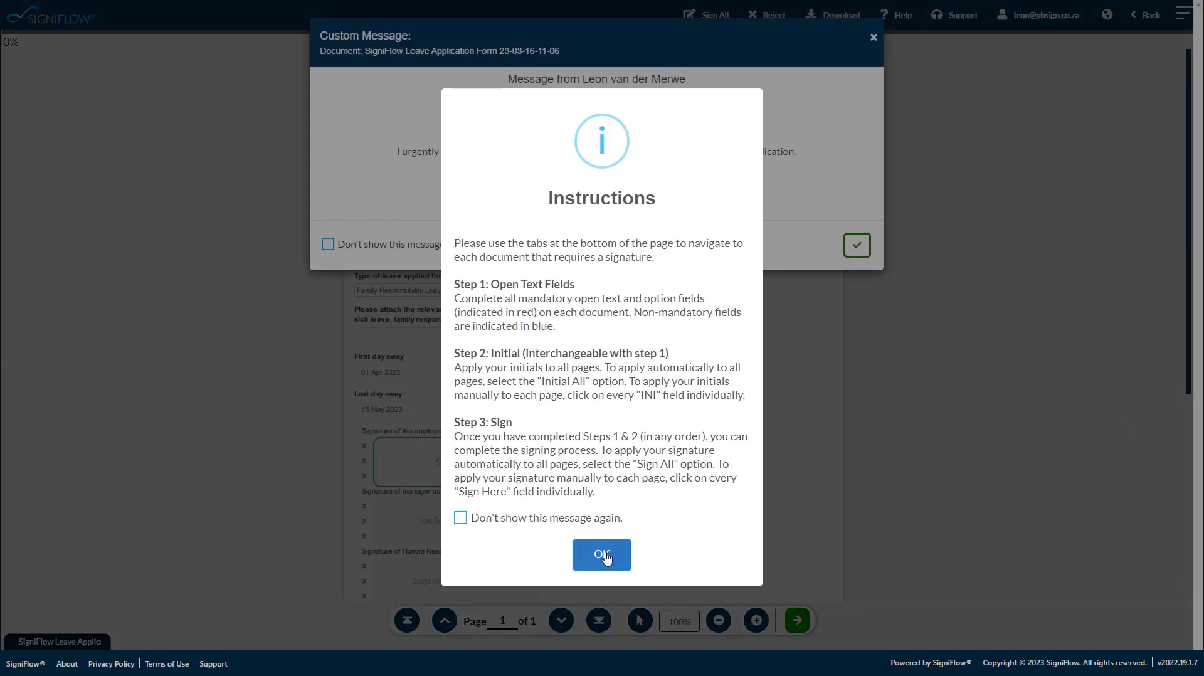
pyautogui.click(603, 556)
pyautogui.click(856, 246)
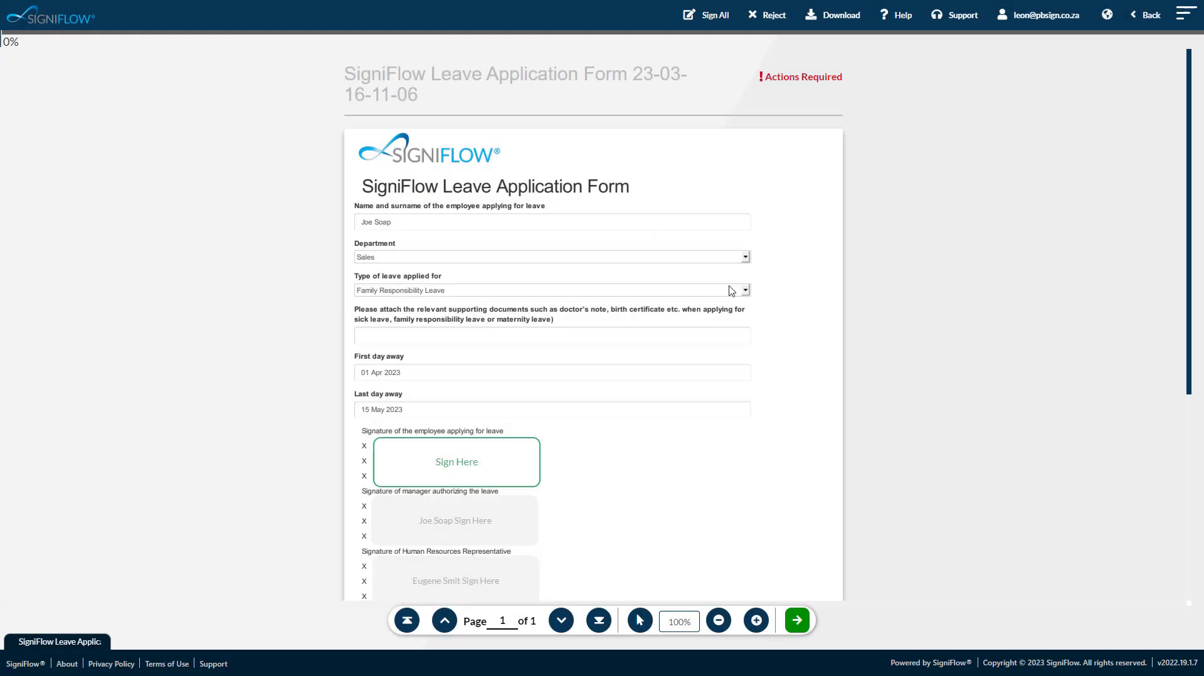
# - Draw a signature in the employee's signature field and sign the leave application document with it
pyautogui.scroll(-4, 729, 291)
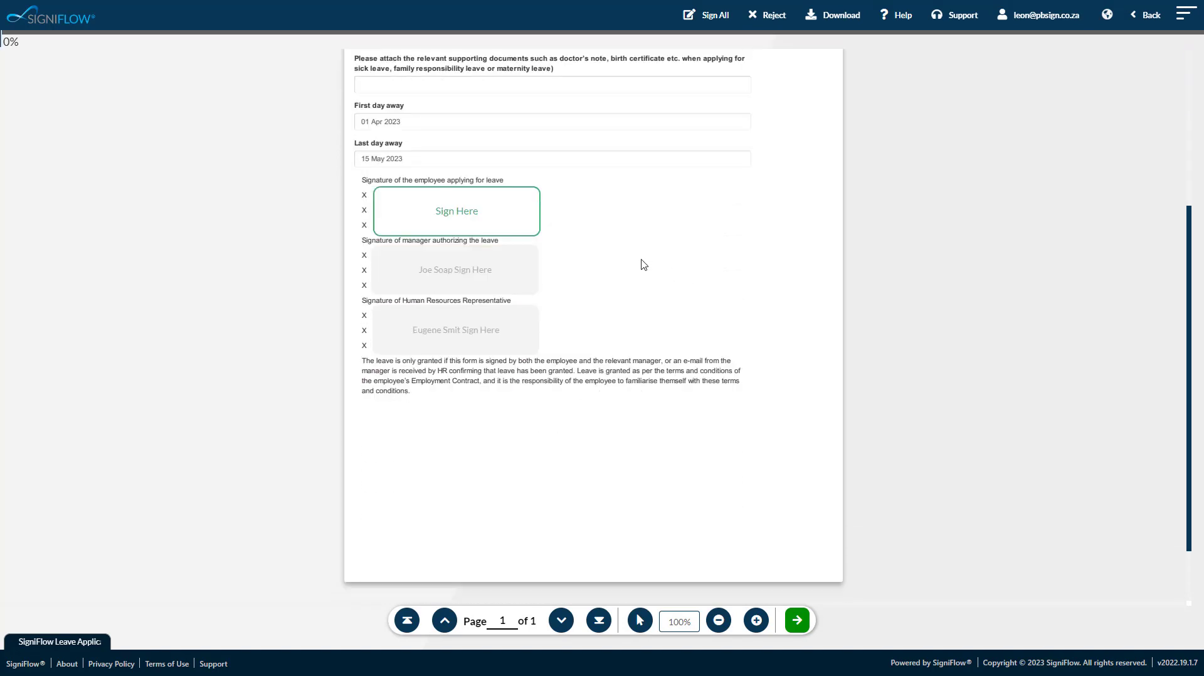
pyautogui.click(474, 225)
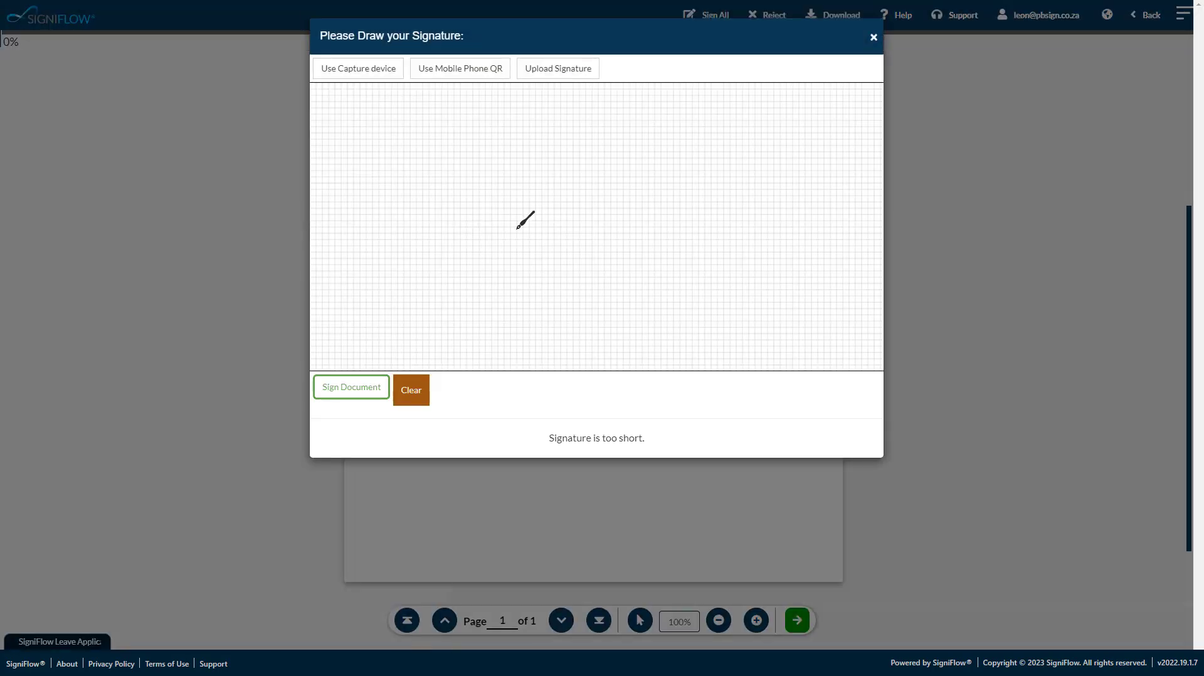
pyautogui.moveTo(477, 164)
pyautogui.mouseDown()
pyautogui.moveTo(484, 274)
pyautogui.moveTo(532, 254)
pyautogui.mouseUp()
pyautogui.moveTo(563, 164)
pyautogui.mouseDown()
pyautogui.moveTo(489, 251)
pyautogui.moveTo(545, 201)
pyautogui.moveTo(625, 182)
pyautogui.moveTo(667, 153)
pyautogui.mouseUp()
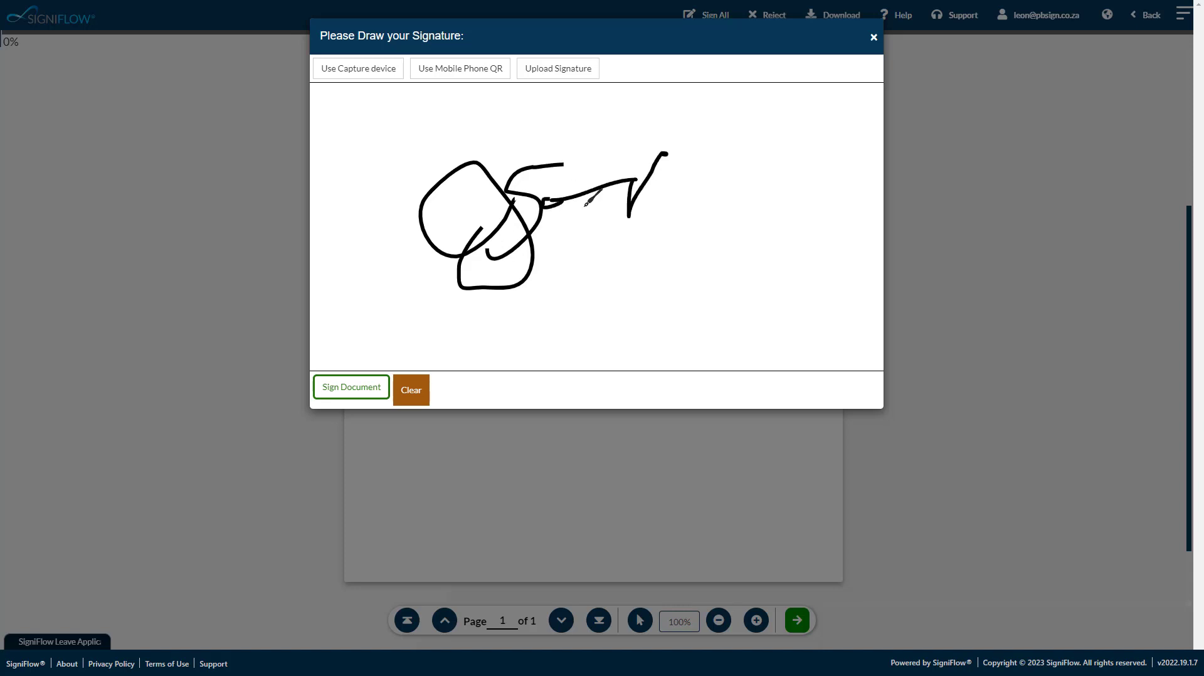
pyautogui.click(351, 388)
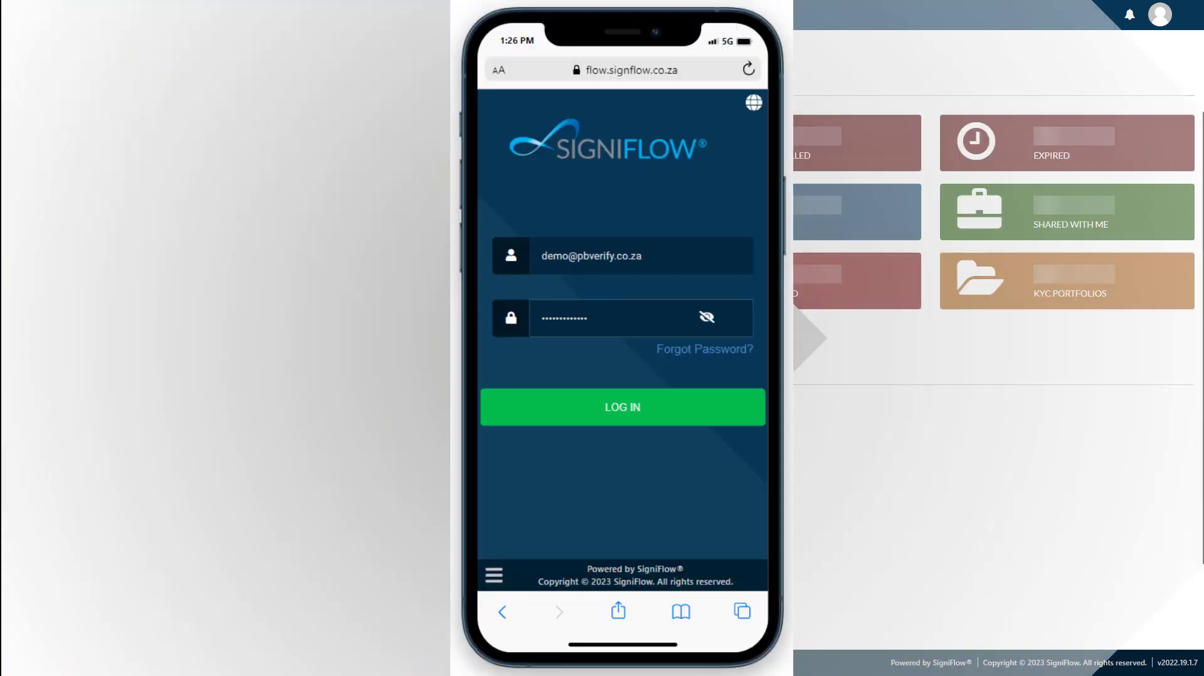
# - Log in on the phone as the manager, dismiss the custom message, and sign the leave application with a drawn signature
pyautogui.click(623, 406)
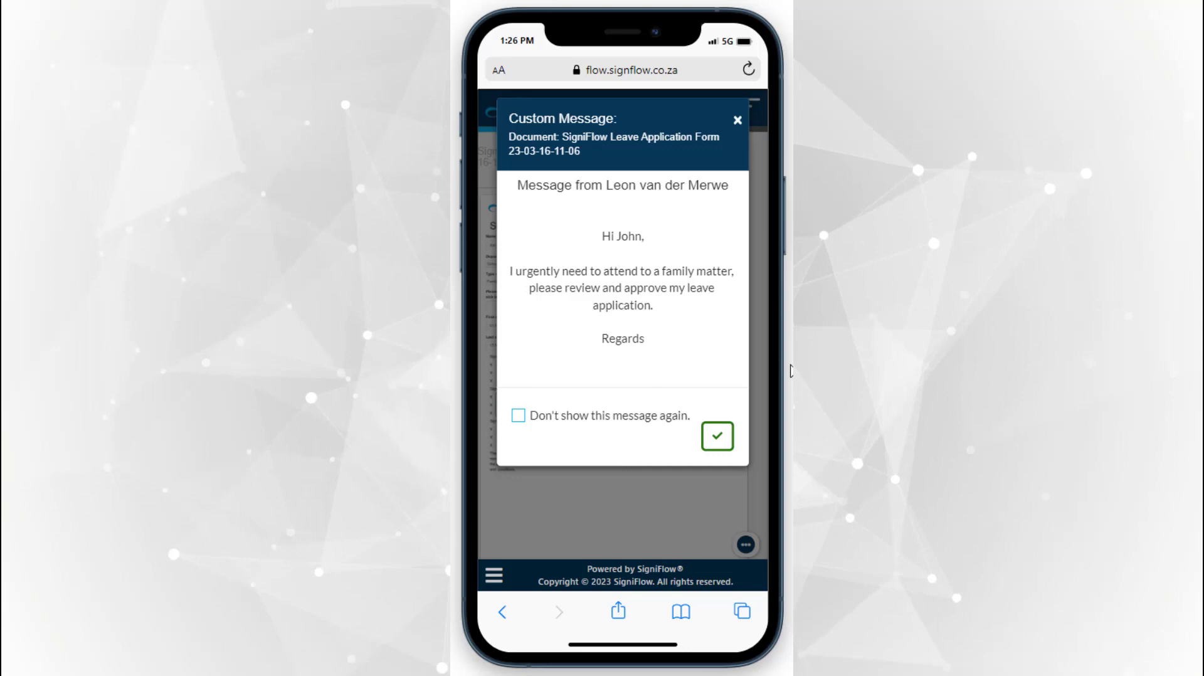
pyautogui.click(705, 446)
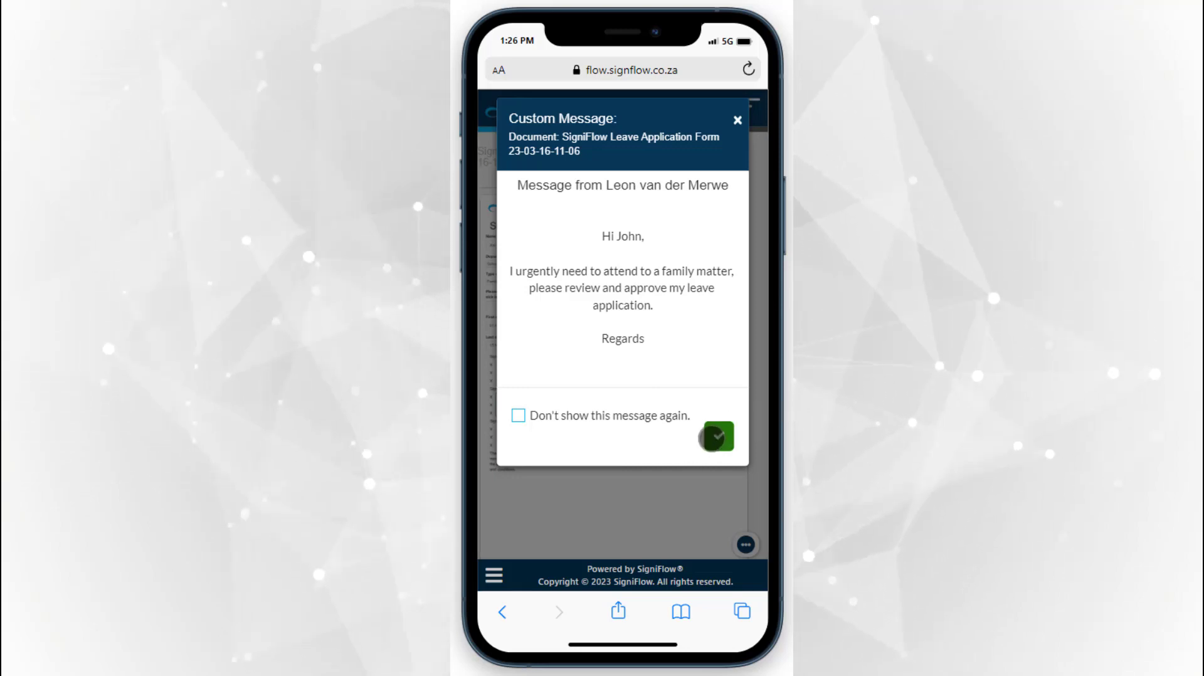
pyautogui.click(536, 402)
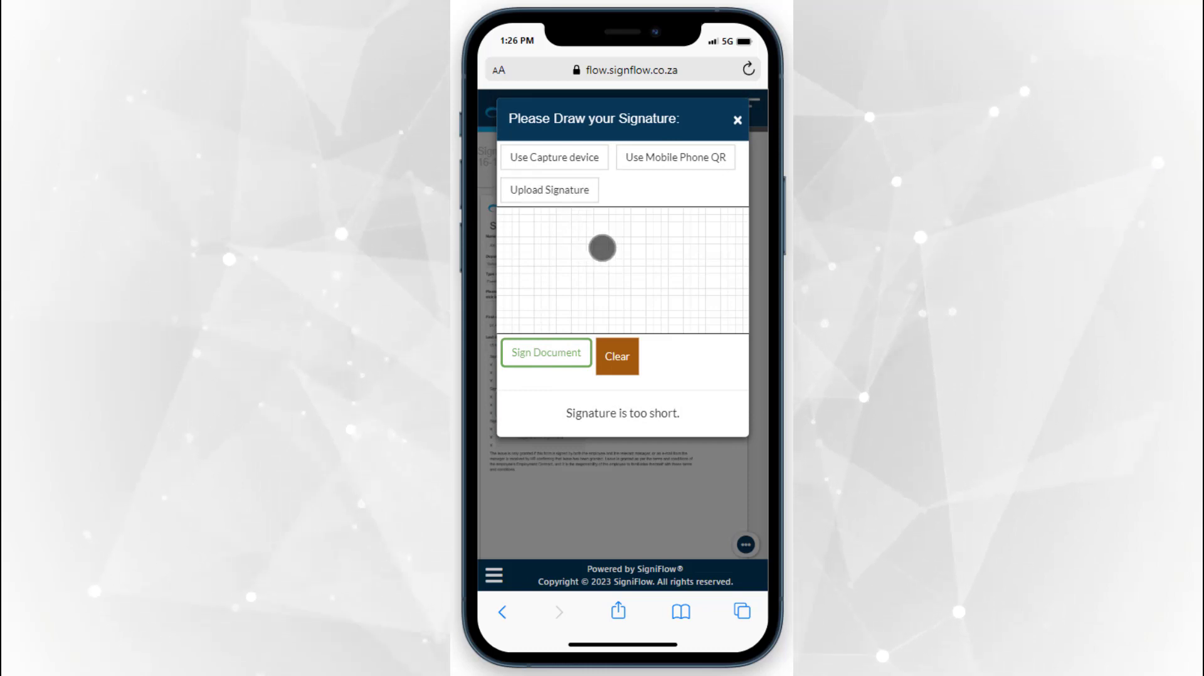
pyautogui.moveTo(602, 247)
pyautogui.mouseDown()
pyautogui.moveTo(589, 267)
pyautogui.moveTo(611, 237)
pyautogui.moveTo(616, 257)
pyautogui.moveTo(710, 231)
pyautogui.mouseUp()
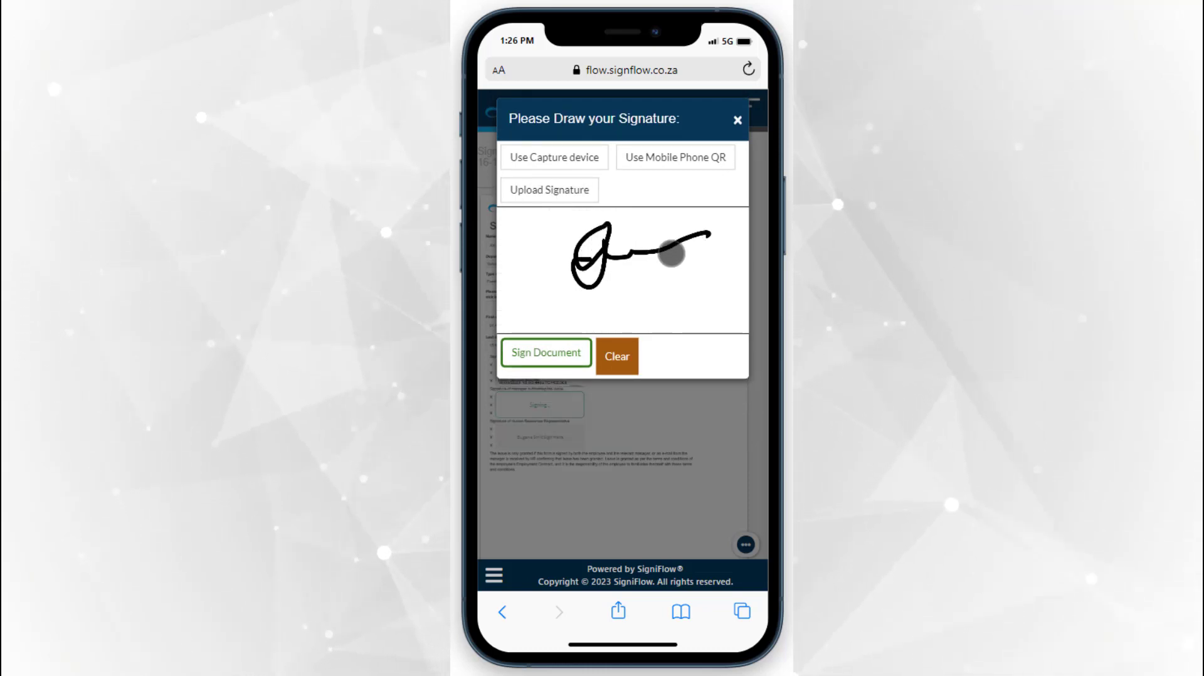
pyautogui.click(527, 351)
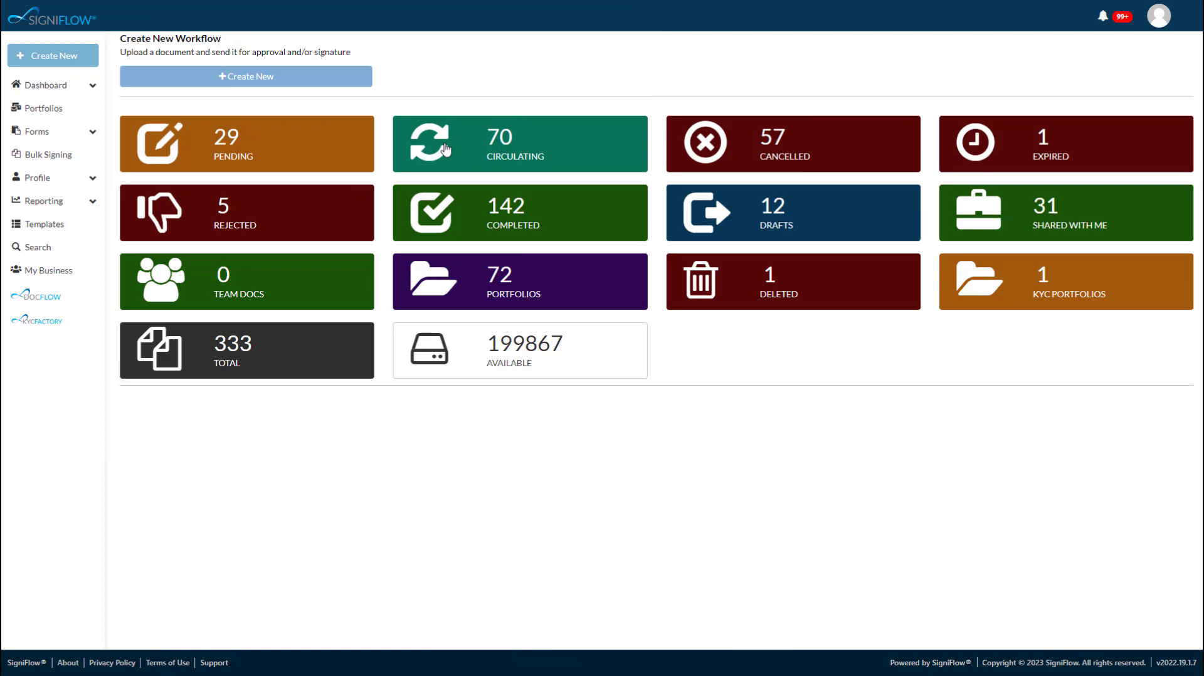
# - Open the circulating documents and expand the details of the high-priority leave application to check its progress
pyautogui.click(485, 146)
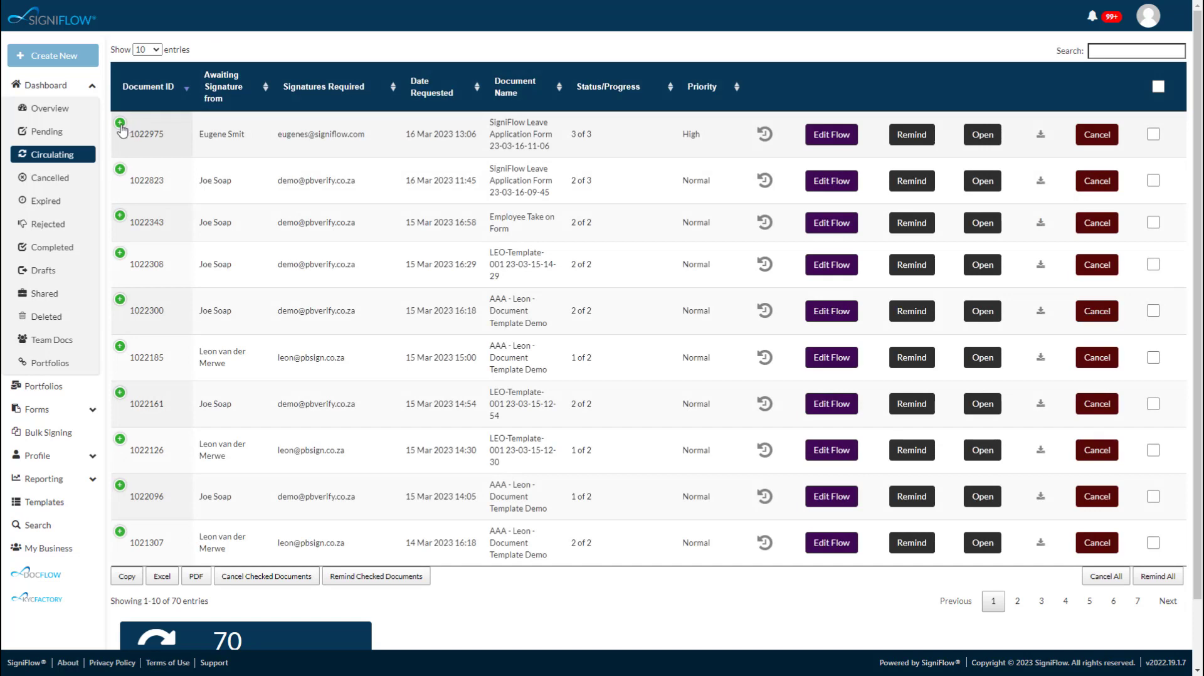
pyautogui.click(120, 125)
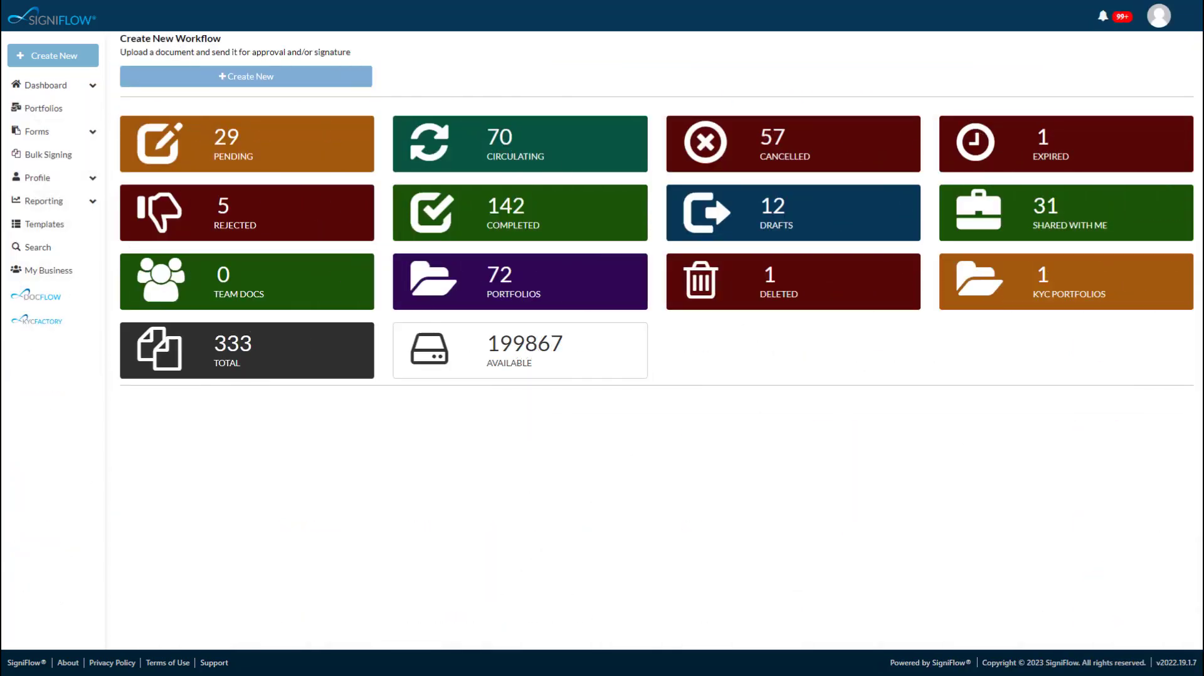
# - Search the Form Manager for "leave" and open the SigniFlow Leave Application Form for editing
pyautogui.click(72, 133)
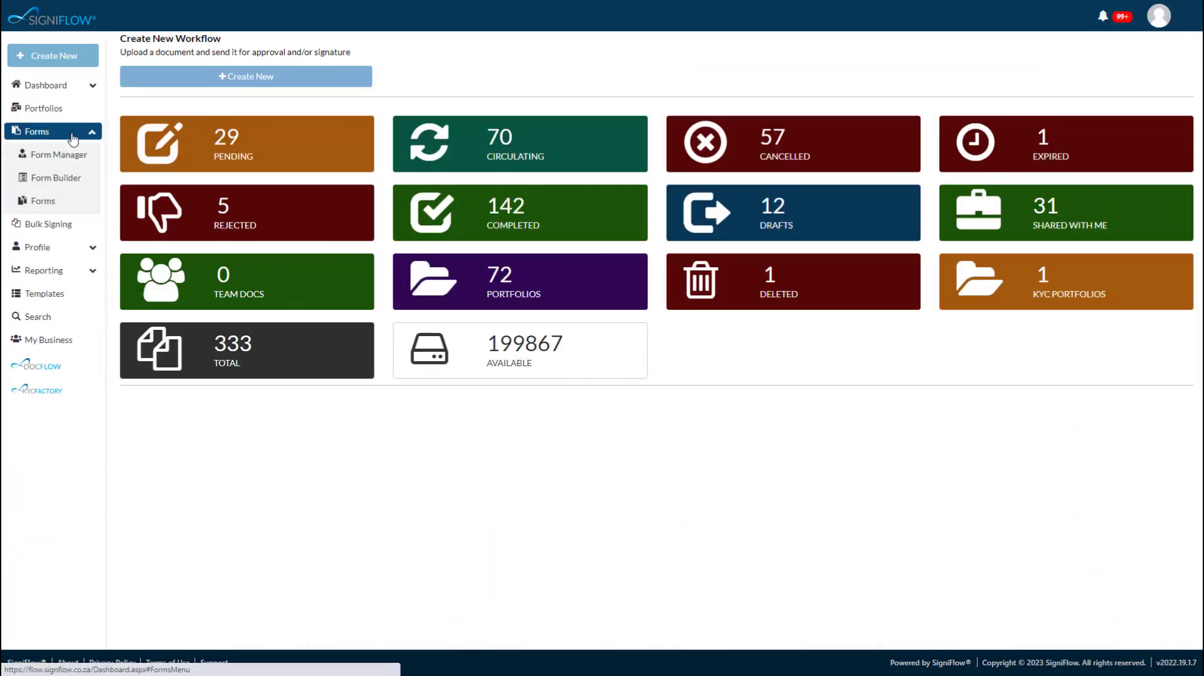
pyautogui.click(65, 158)
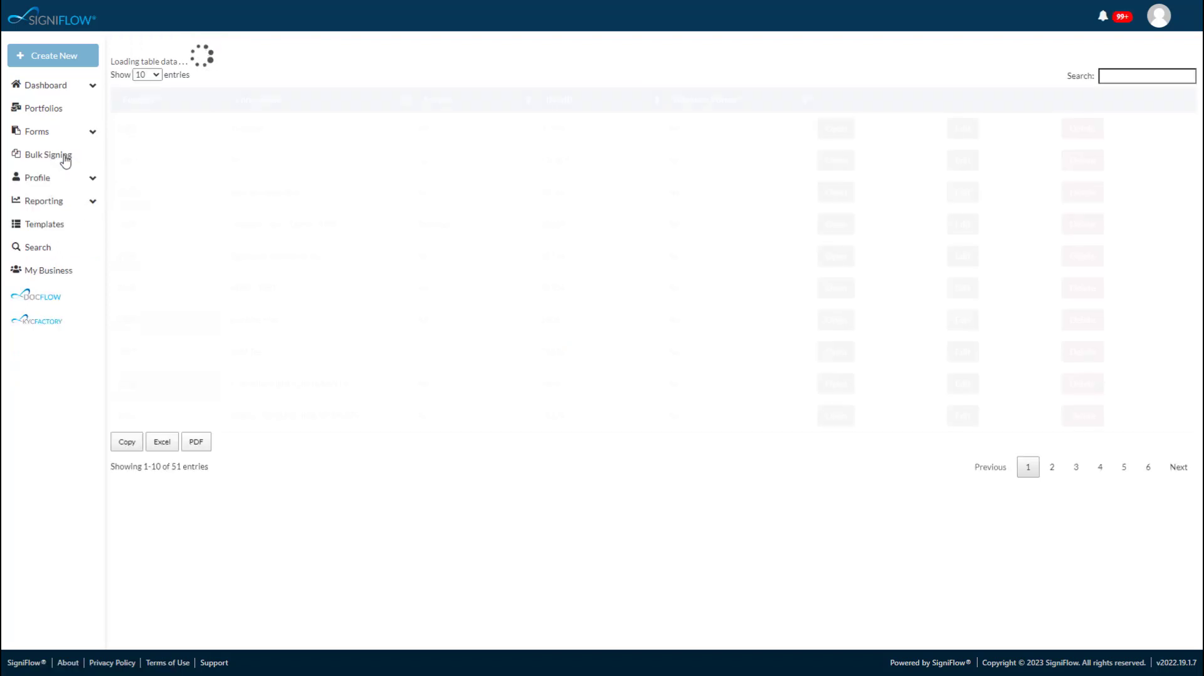
pyautogui.click(1130, 49)
pyautogui.write('leave')
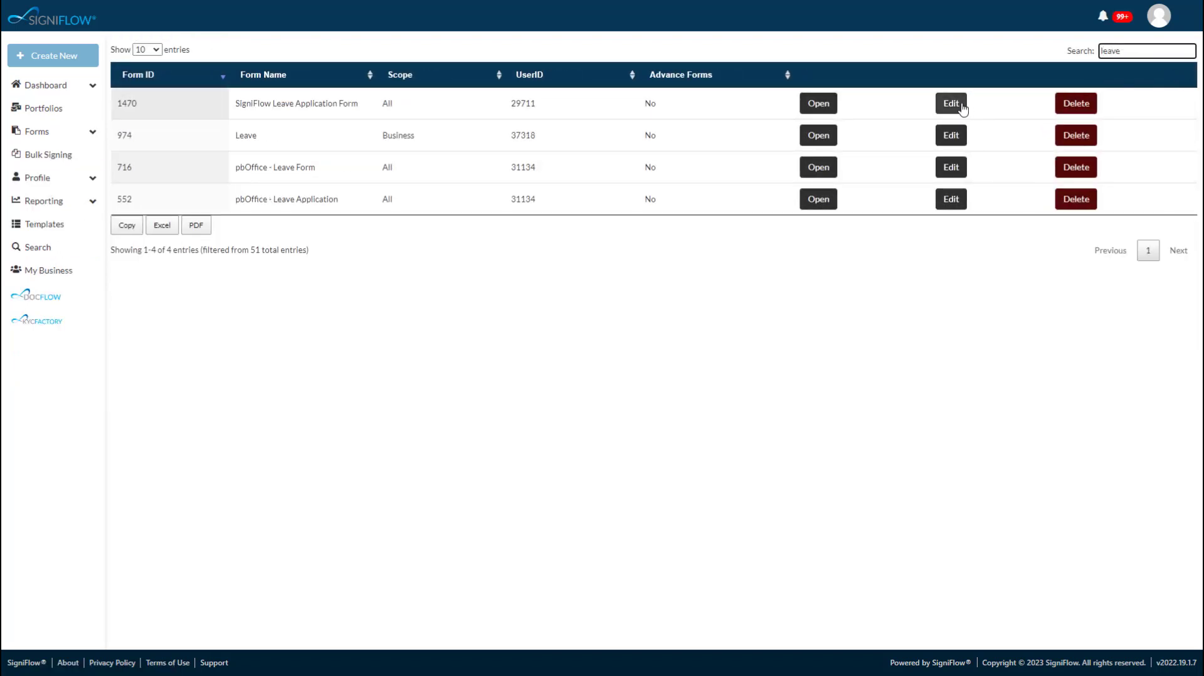
pyautogui.click(959, 101)
# - Add a Checkbox Group element between the form's title and the employee name field
pyautogui.moveTo(540, 304)
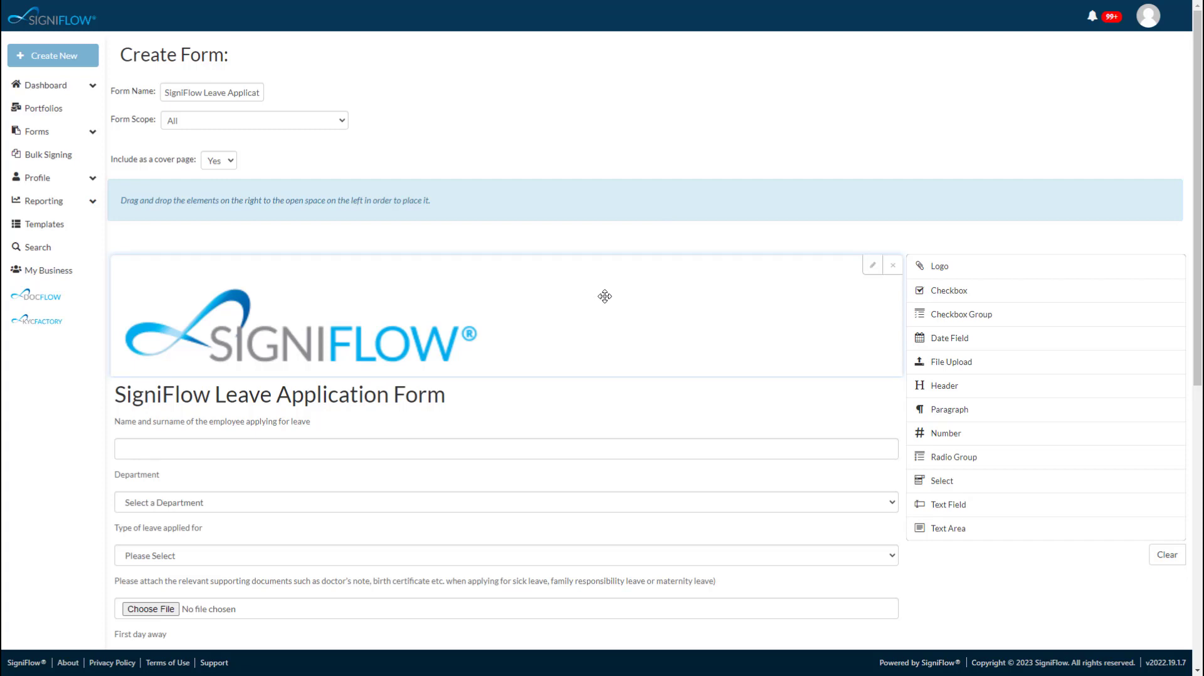
pyautogui.scroll(-2, 604, 296)
pyautogui.moveTo(981, 135)
pyautogui.mouseDown()
pyautogui.moveTo(900, 169)
pyautogui.moveTo(676, 217)
pyautogui.moveTo(973, 139)
pyautogui.mouseUp()
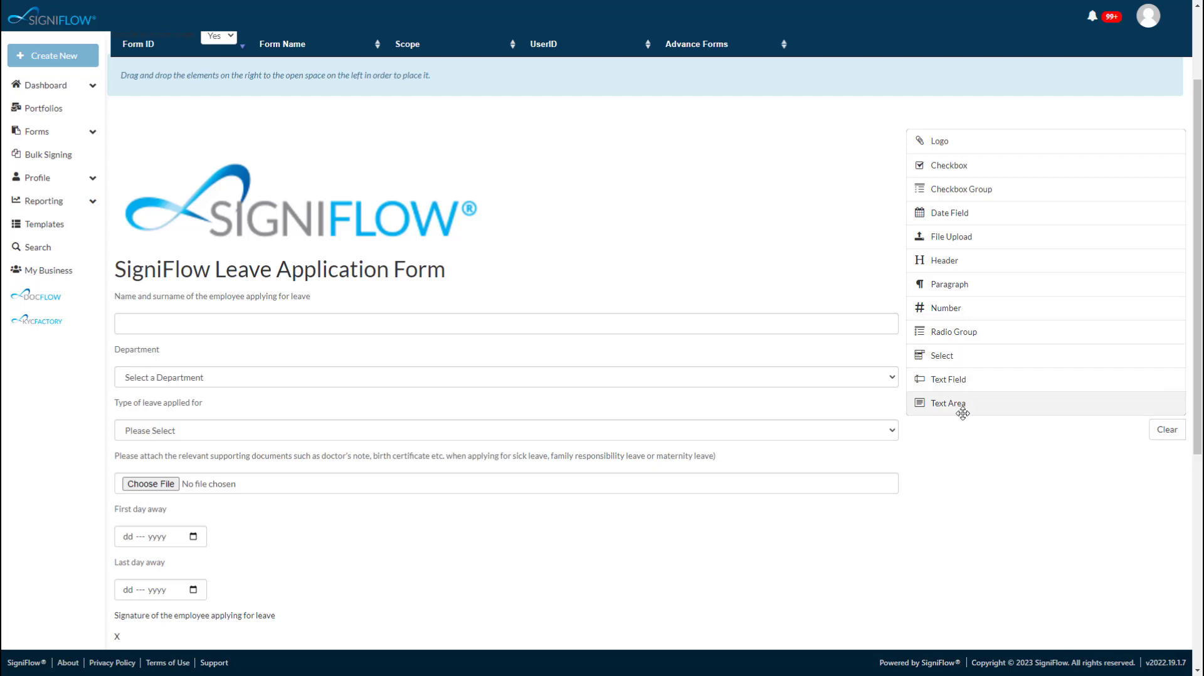
pyautogui.scroll(2, 831, 239)
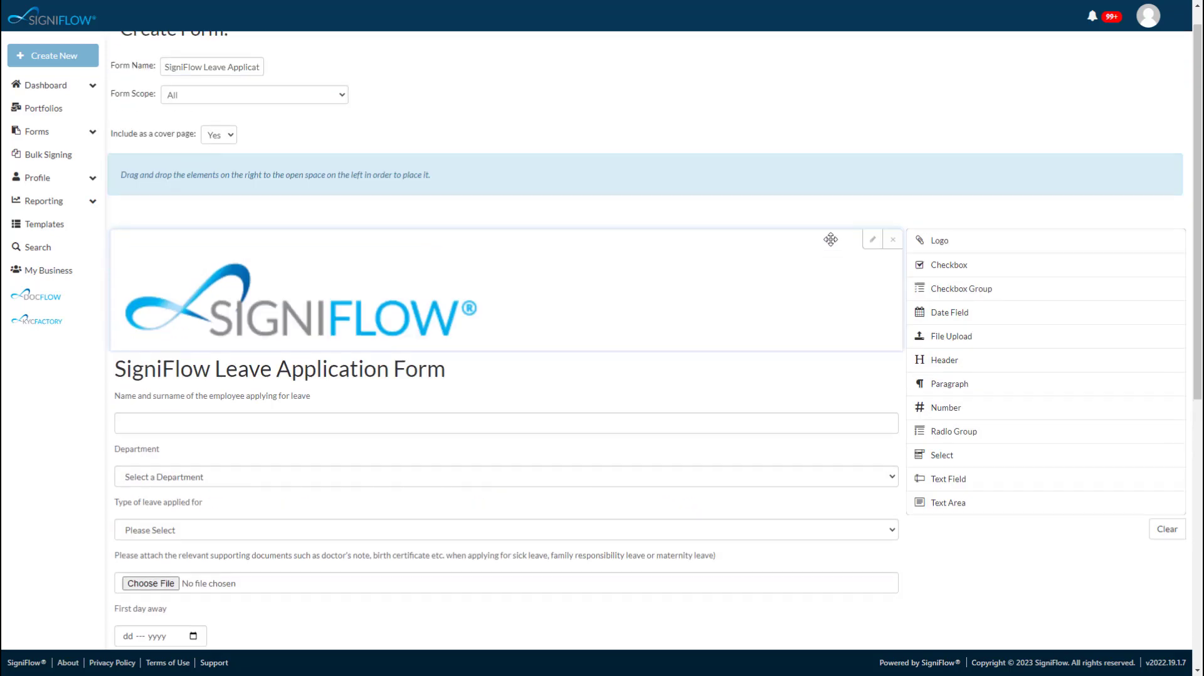
pyautogui.scroll(1, 831, 239)
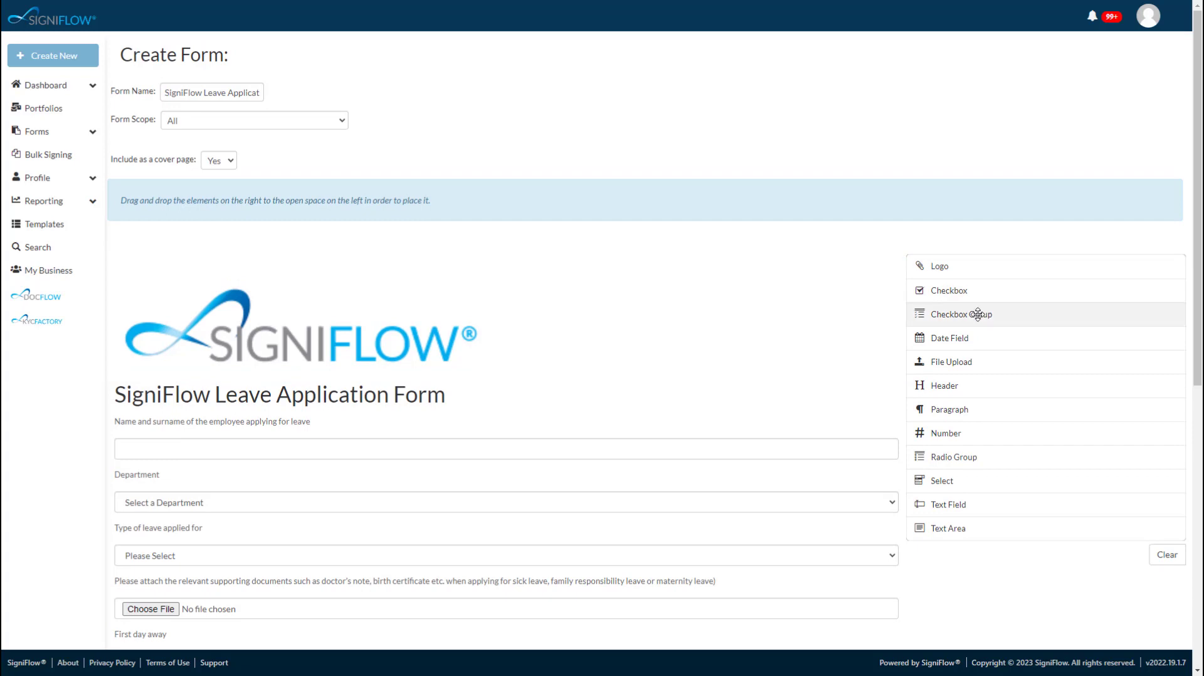
pyautogui.moveTo(979, 315); pyautogui.dragTo(290, 425)
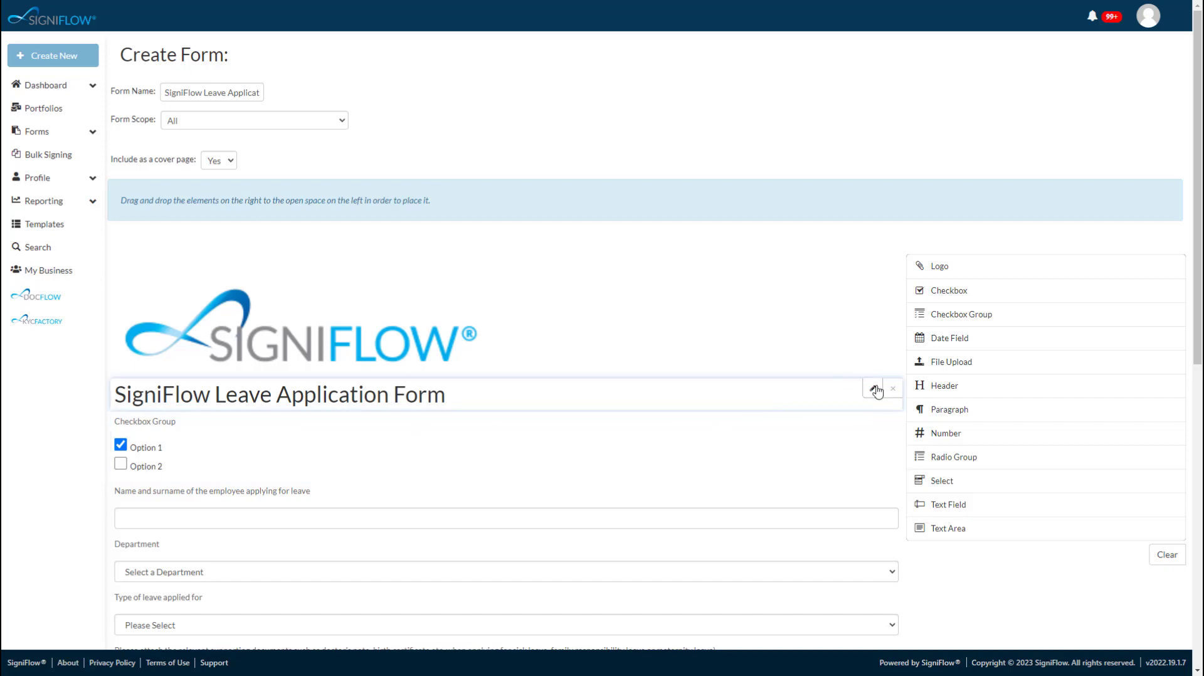
# - Label the checkbox group's options "I am a permanent Employee" and "I am a part-time employee", and close the open element settings
pyautogui.click(873, 390)
pyautogui.scroll(-3, 874, 383)
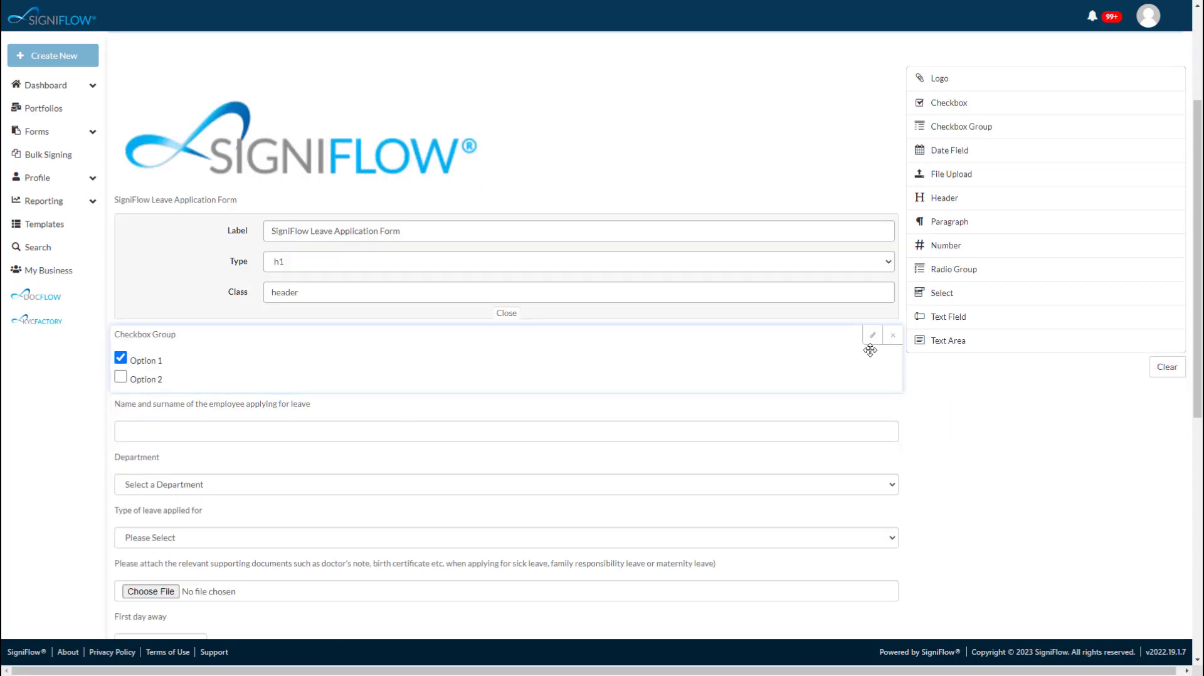
pyautogui.click(872, 339)
pyautogui.tripleClick(363, 528)
pyautogui.press('BackSpace')
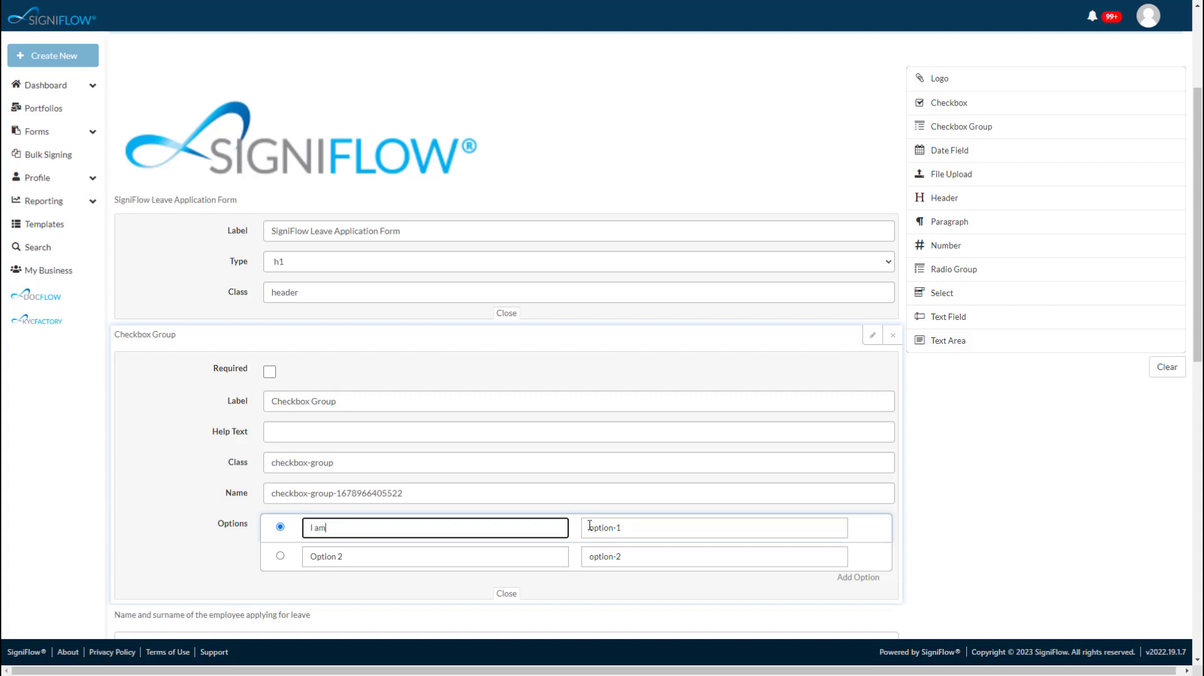
pyautogui.write('I am a permanent')
pyautogui.press('Tab')
pyautogui.press('Tab')
pyautogui.write('I am a par')
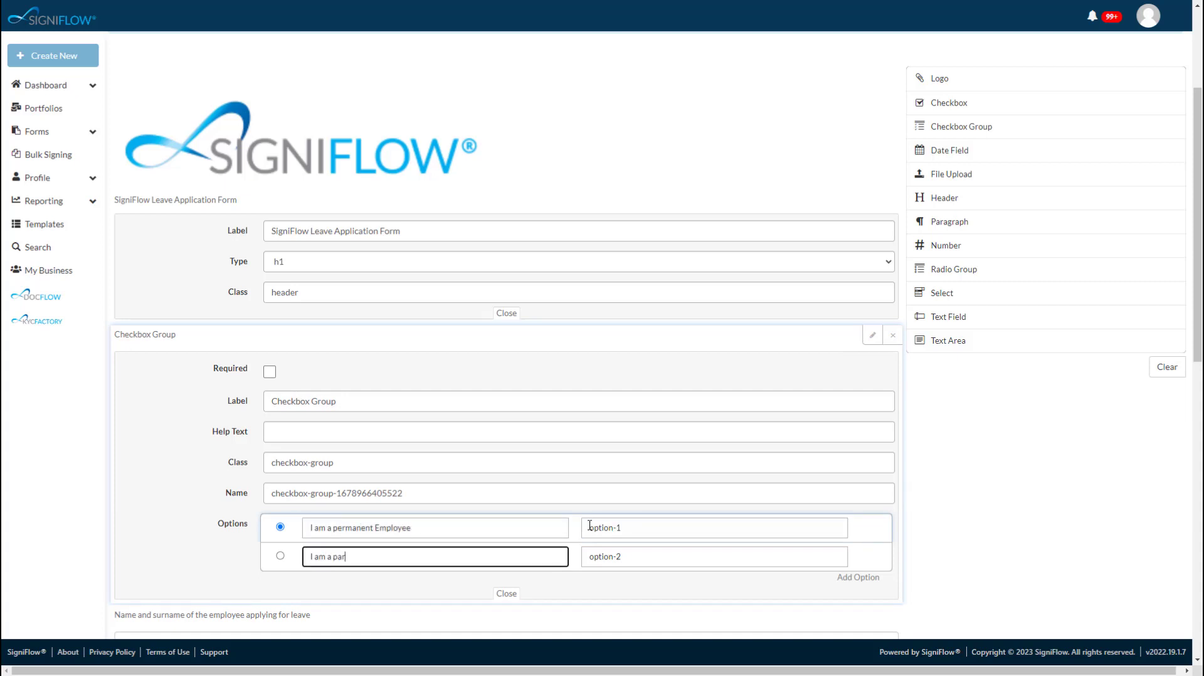
pyautogui.write('t-time employee')
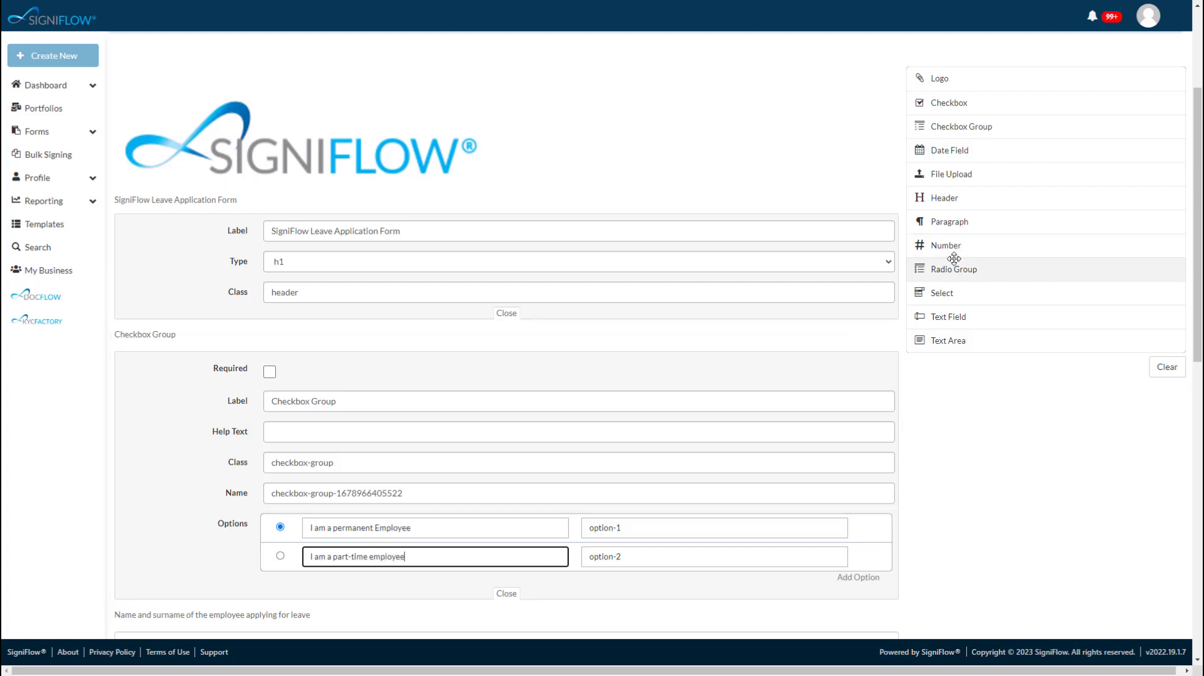
pyautogui.click(873, 337)
pyautogui.moveTo(874, 263)
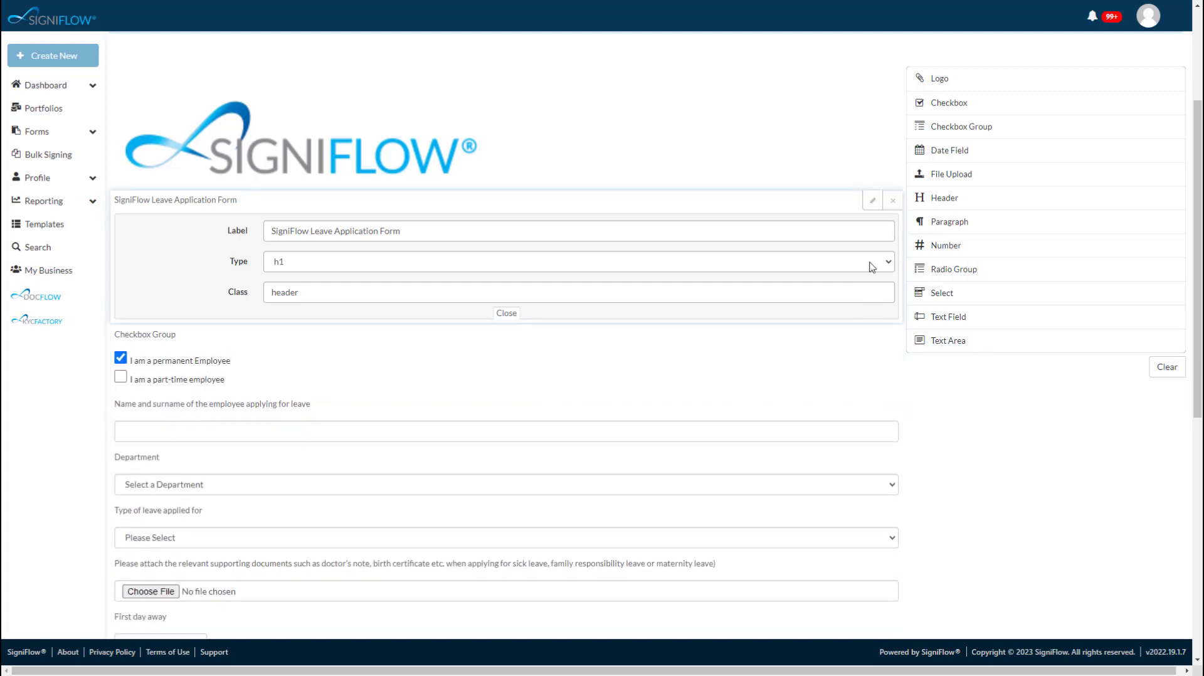
pyautogui.click(873, 202)
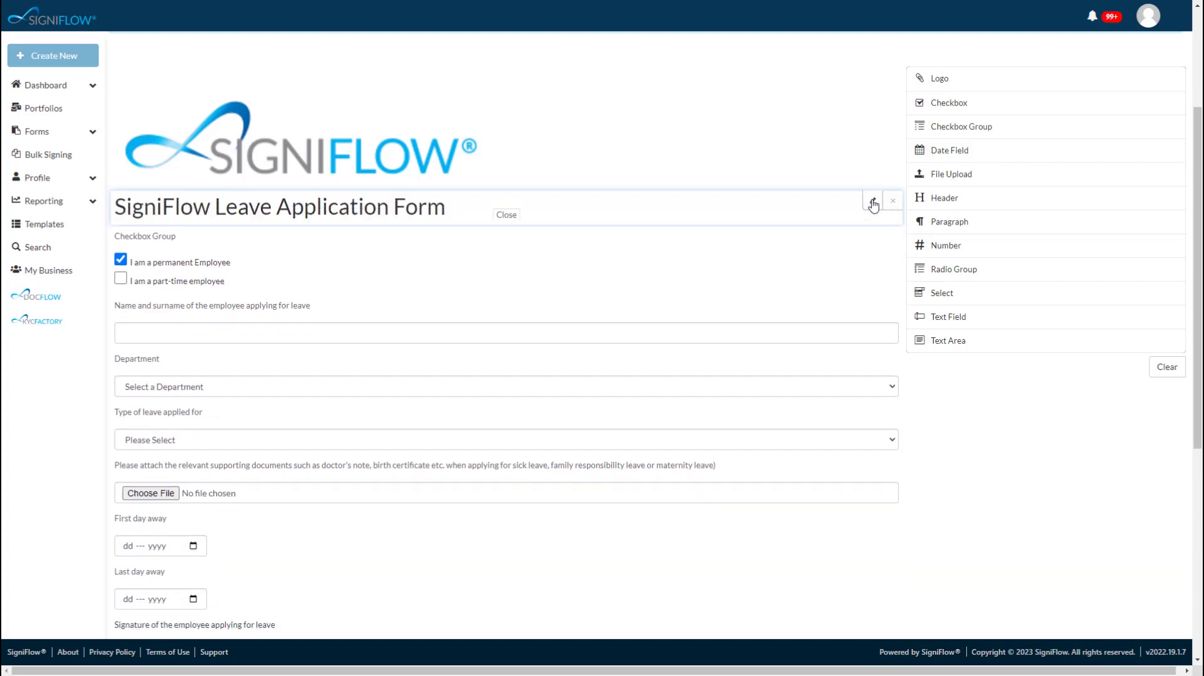
# - Examine the form's name, the available form scopes and the cover page choices without changing them
pyautogui.scroll(3, 872, 202)
pyautogui.moveTo(164, 92); pyautogui.dragTo(272, 95)
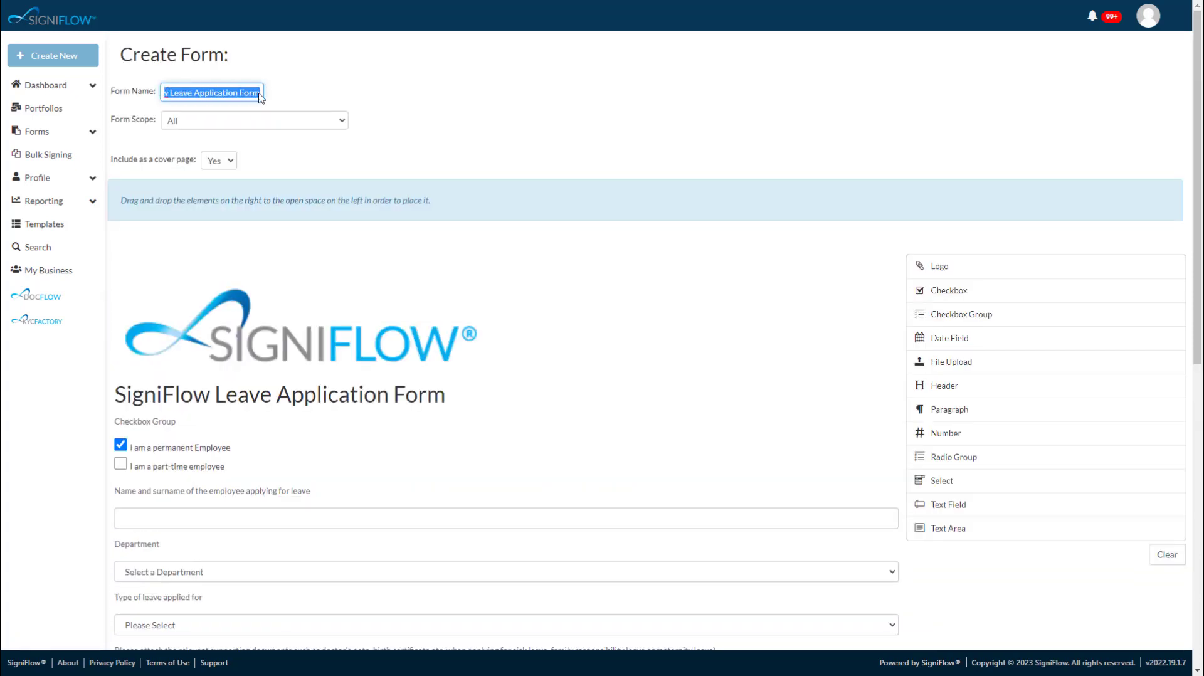
pyautogui.click(214, 122)
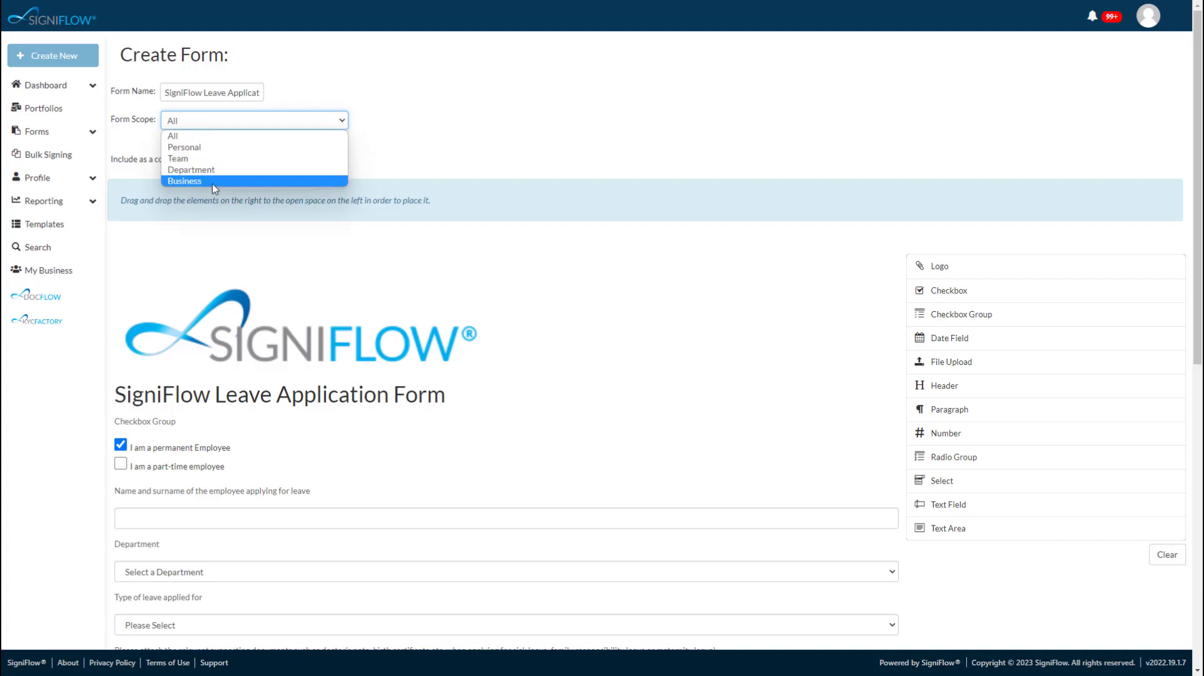
pyautogui.click(526, 119)
pyautogui.click(212, 162)
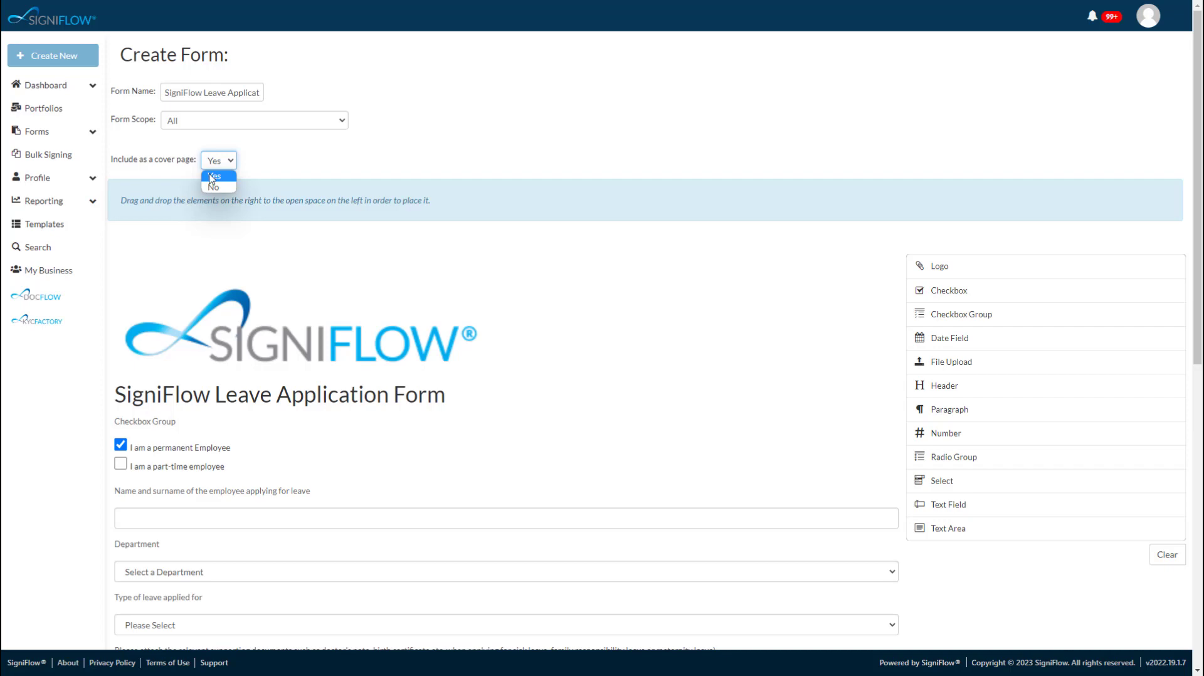
pyautogui.click(409, 147)
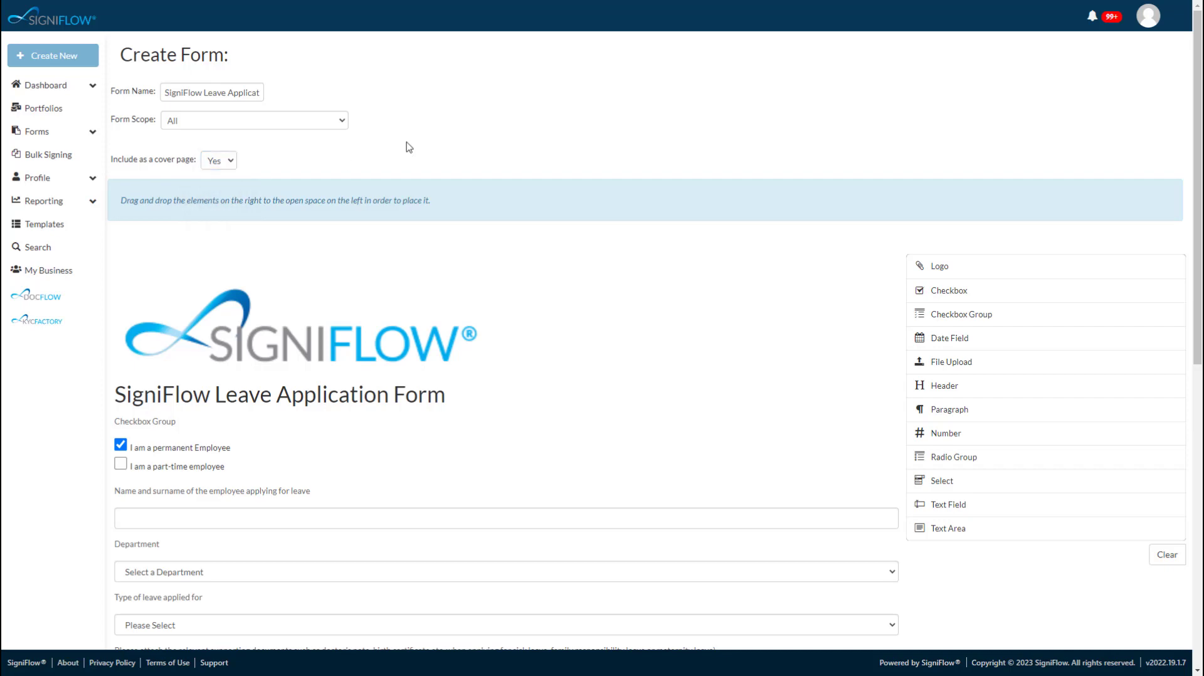
# - Save the edited SigniFlow Leave Application Form with its new checkbox group
pyautogui.scroll(-1, 409, 148)
pyautogui.scroll(-9, 409, 147)
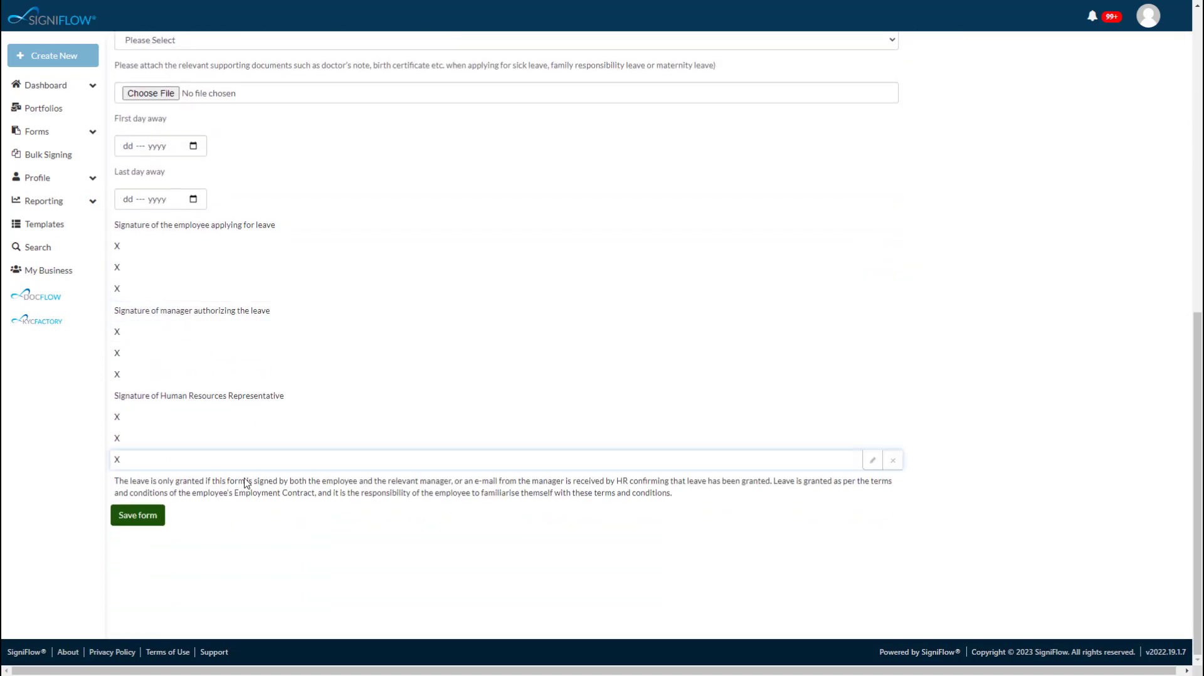
pyautogui.click(136, 518)
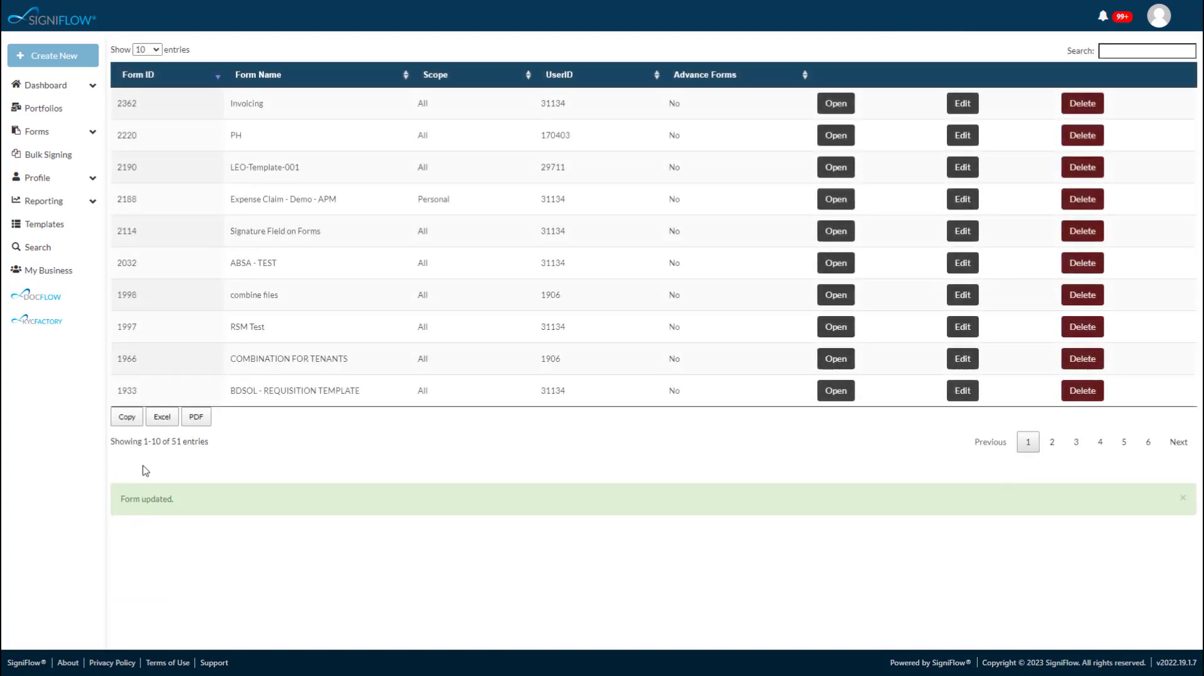
# - Find the SigniFlow Leave Application Form among the eForms for signing and display it to check the added employee-type checkboxes
pyautogui.click(77, 140)
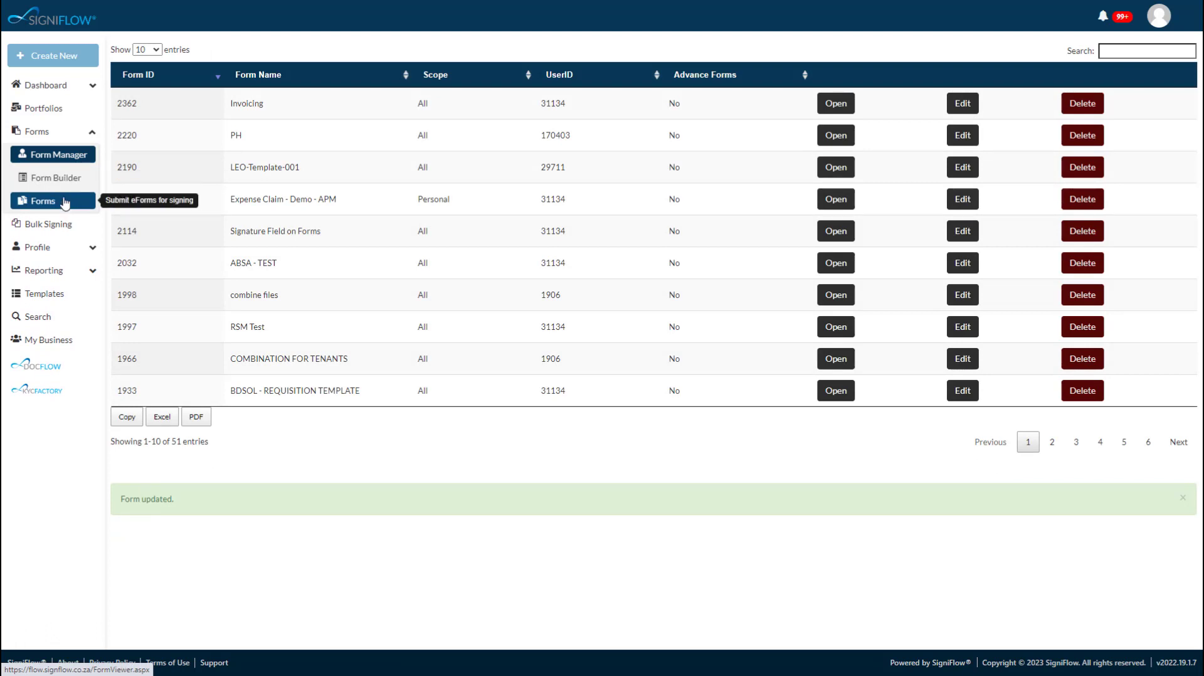
pyautogui.click(65, 202)
pyautogui.click(261, 99)
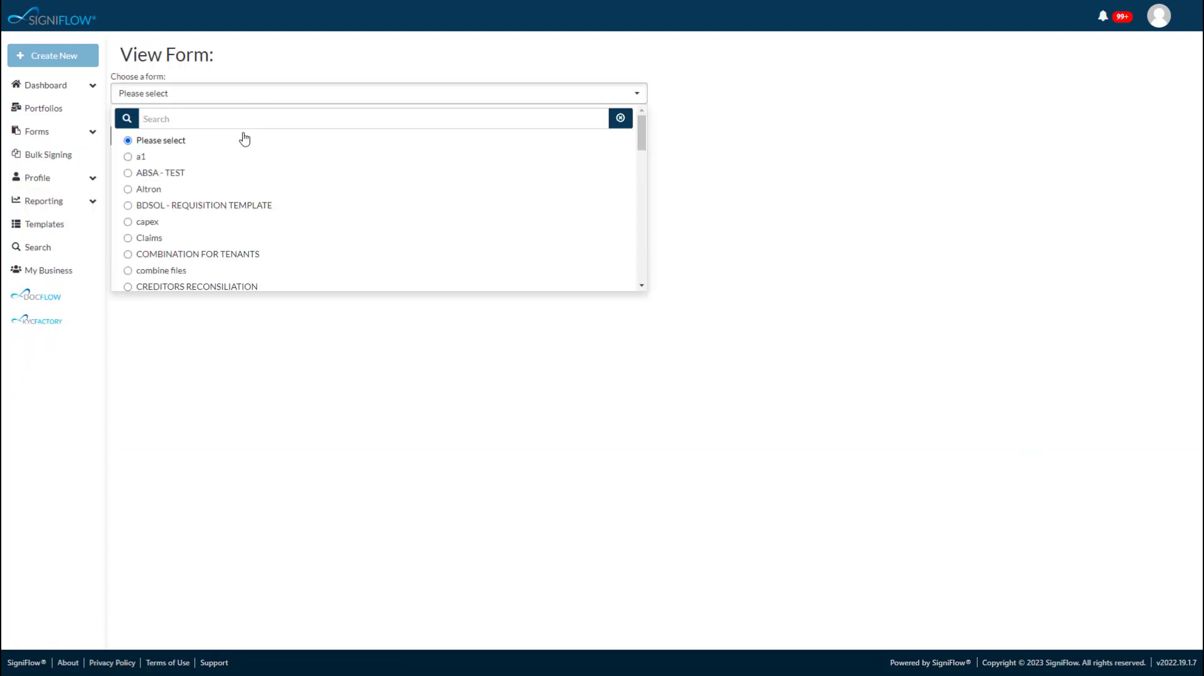
pyautogui.click(237, 121)
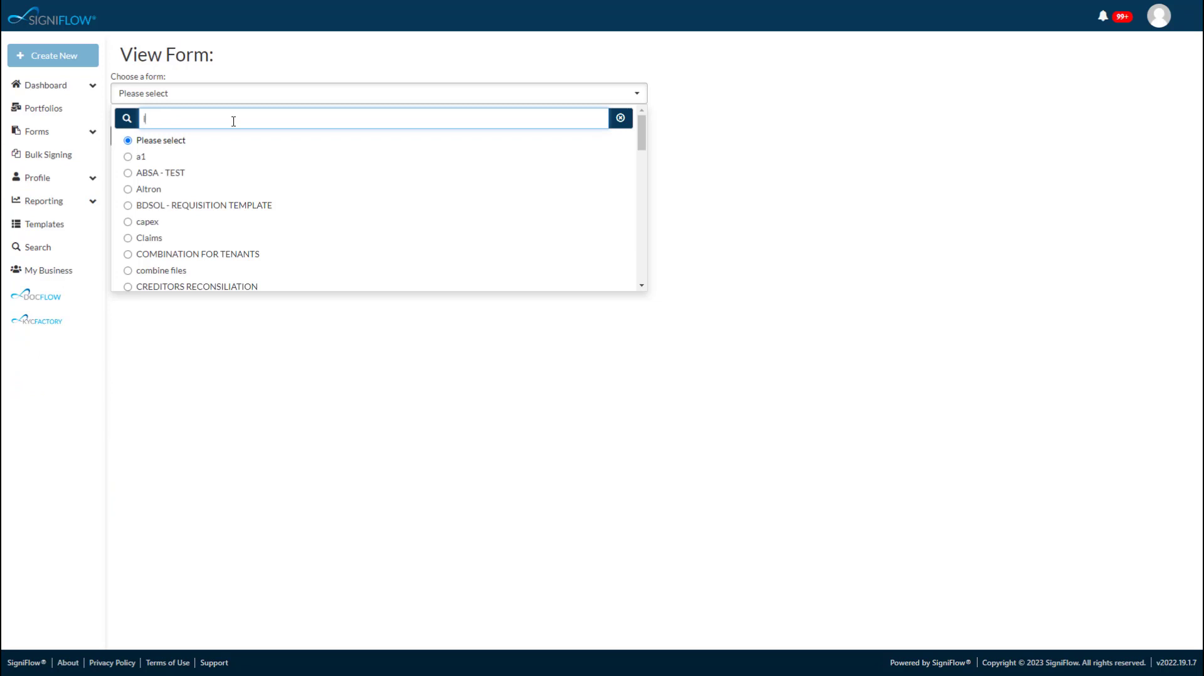
pyautogui.write('low Leave')
pyautogui.press('Down')
pyautogui.press('Down')
pyautogui.press('Down')
pyautogui.press('Return')
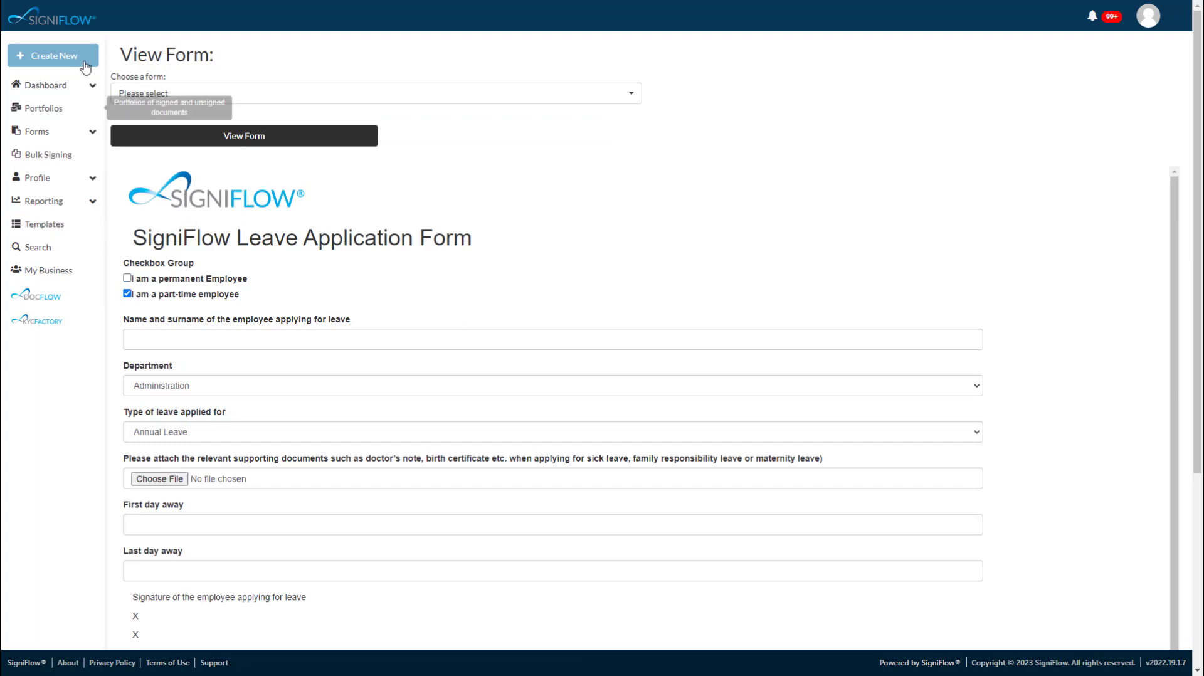
pyautogui.click(72, 86)
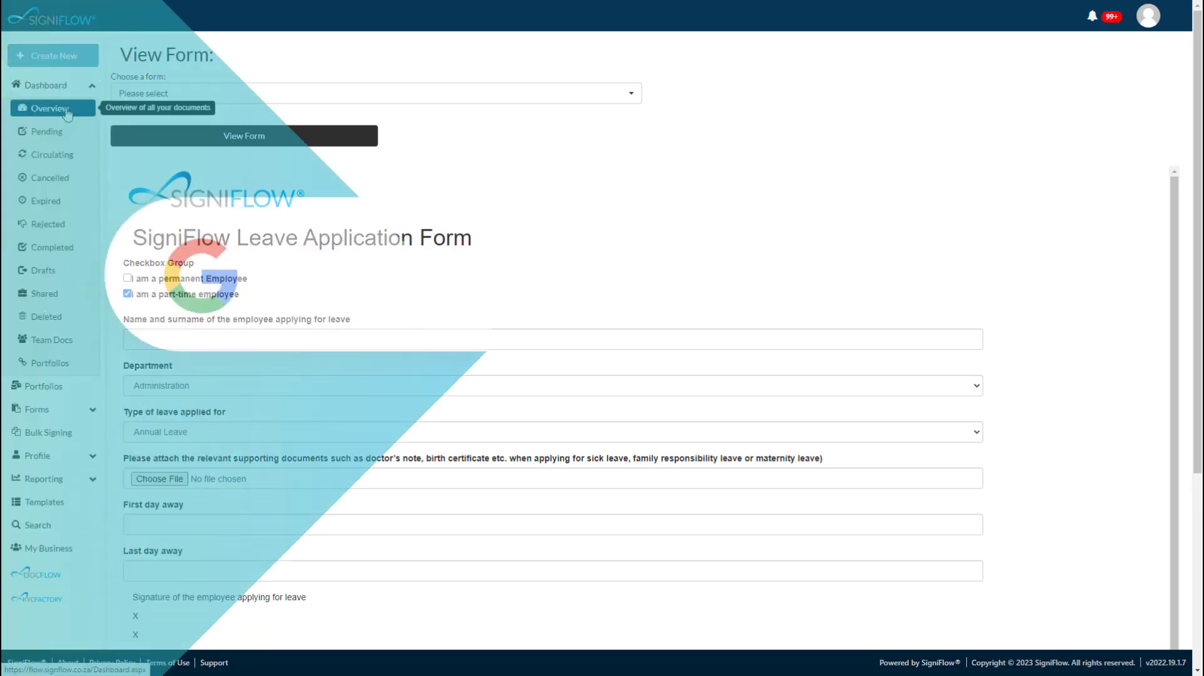